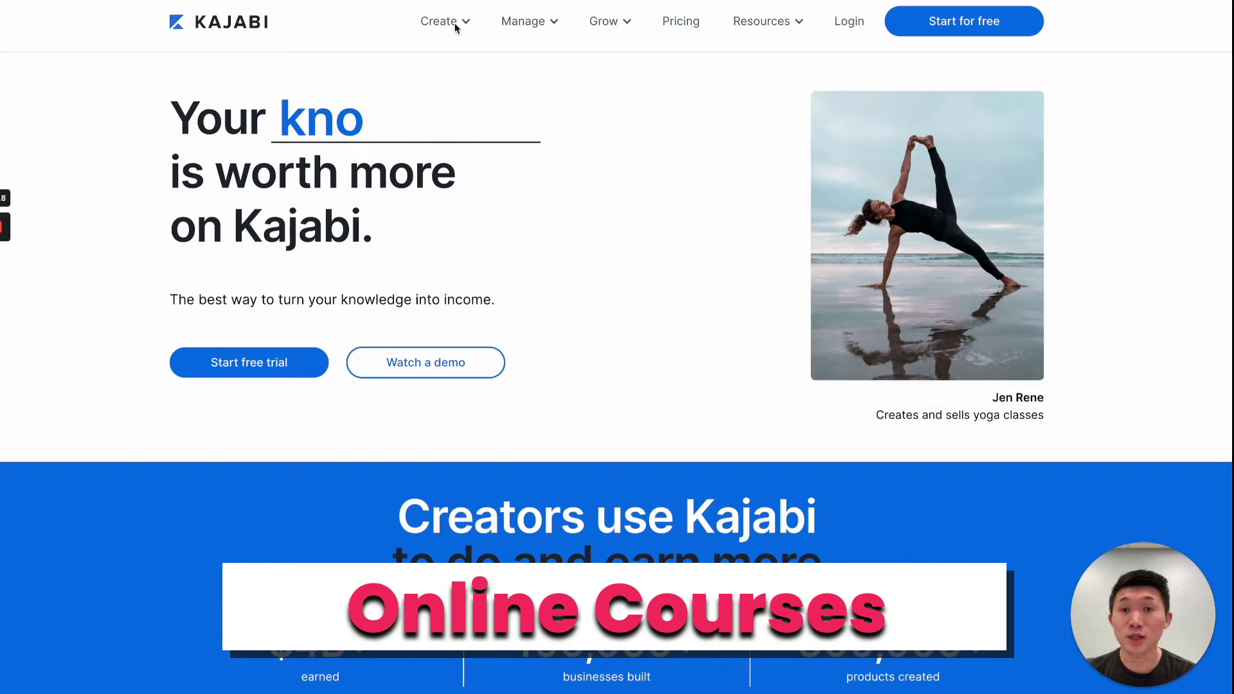
Look over the Create and Grow menus on the public Kajabi homepage.
mouse_move(470, 26)
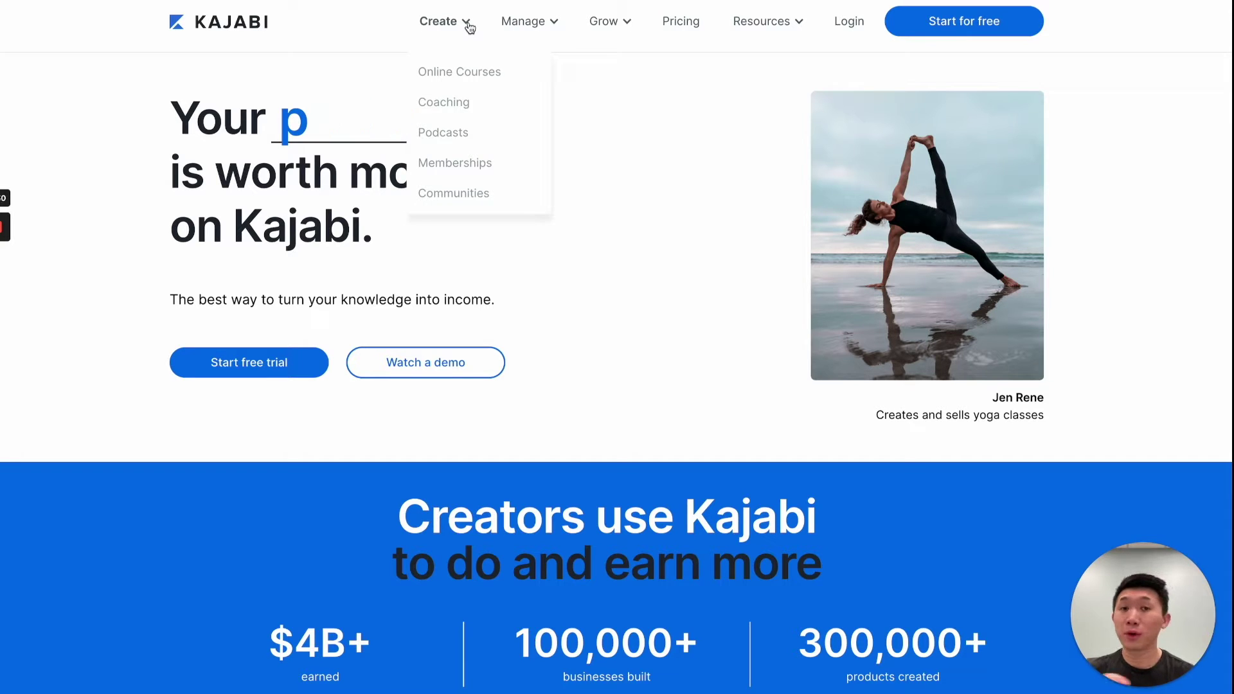
mouse_move(619, 24)
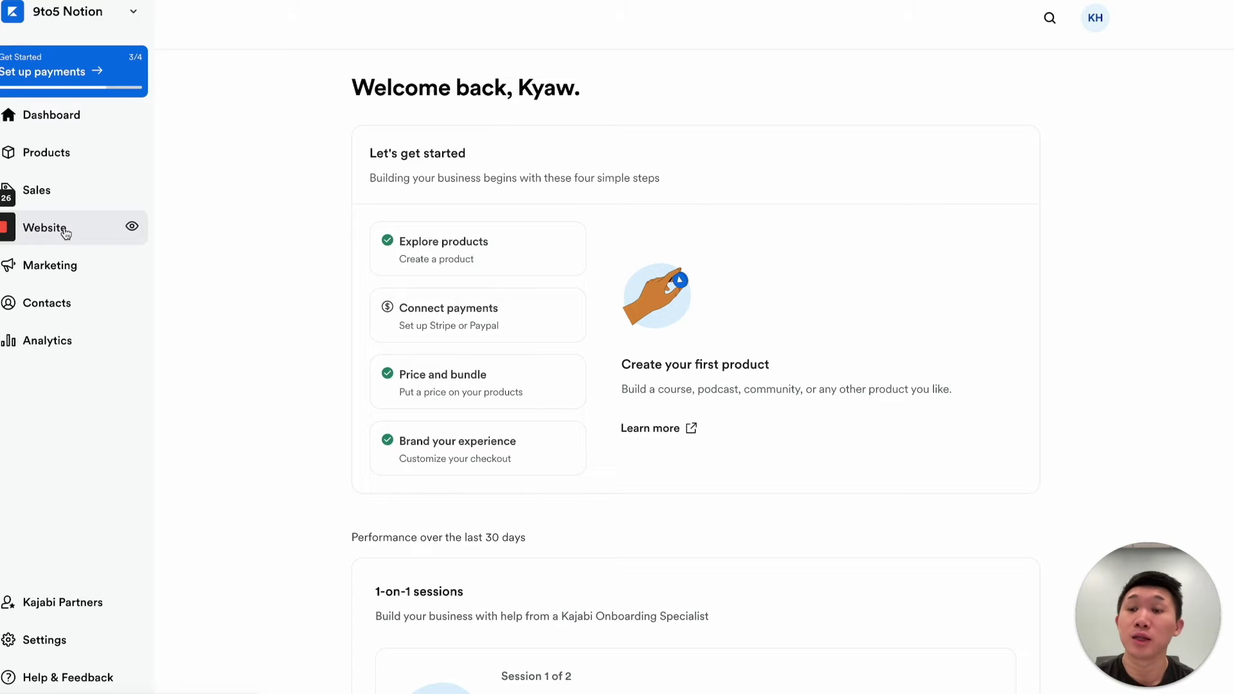
Preview the live 9to5 Notion website, then go to the site Settings.
left_click(131, 227)
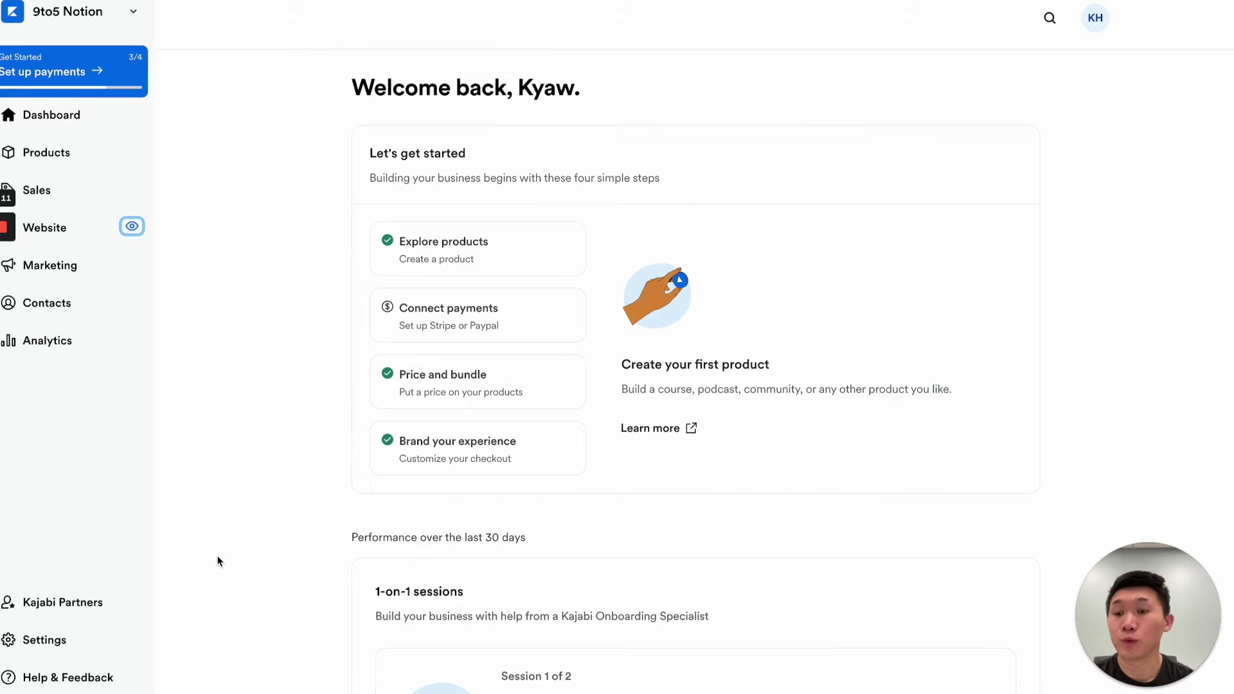
left_click(86, 640)
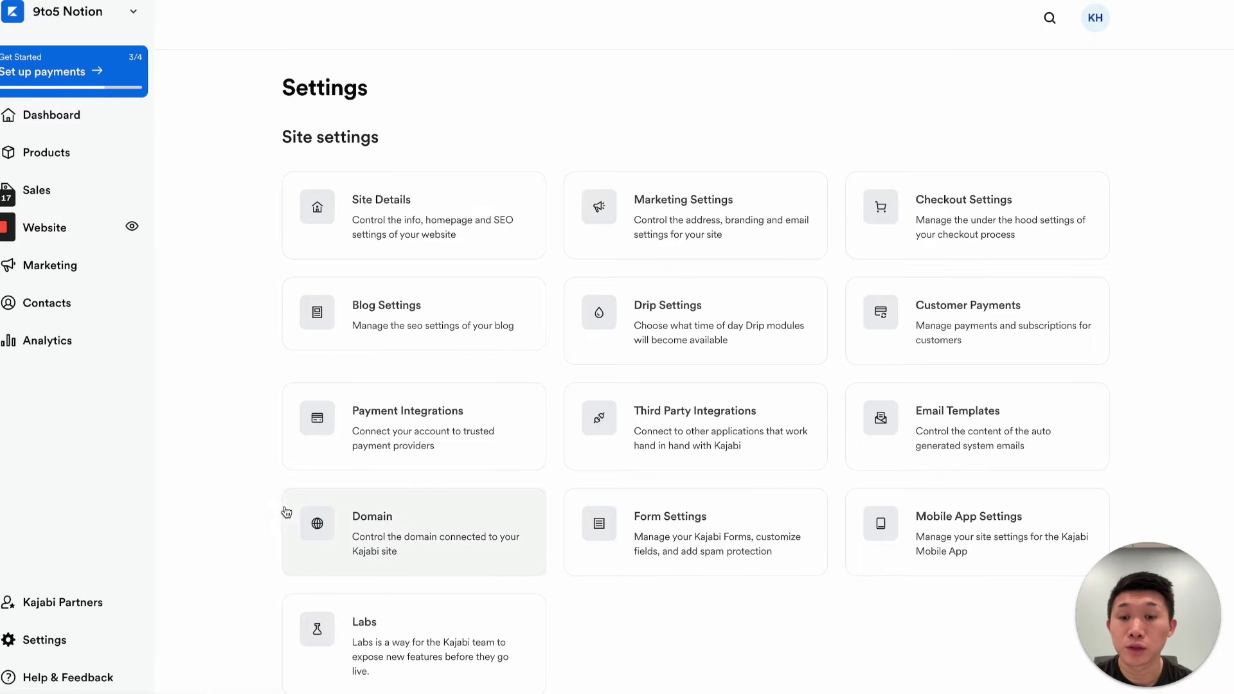
Open Domain Settings and point out the connected default address 9to5notion.mykajabi.com.
left_click(378, 528)
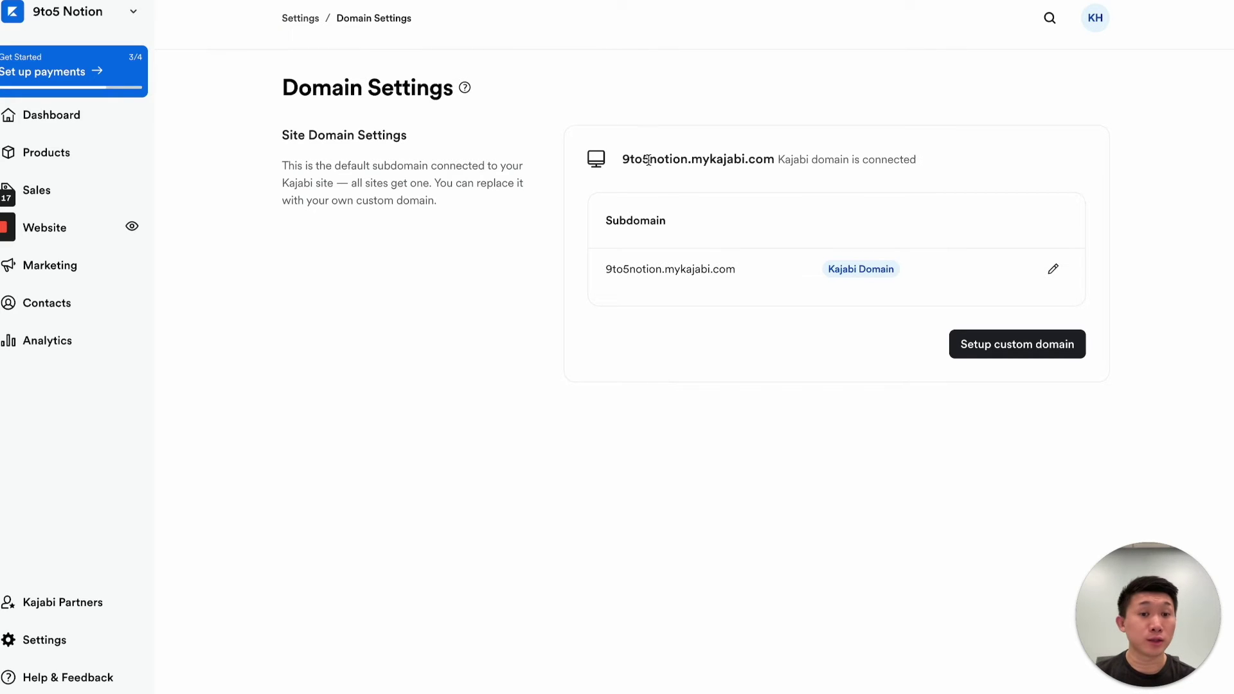
left_click_drag(624, 159, 772, 164)
left_click(772, 164)
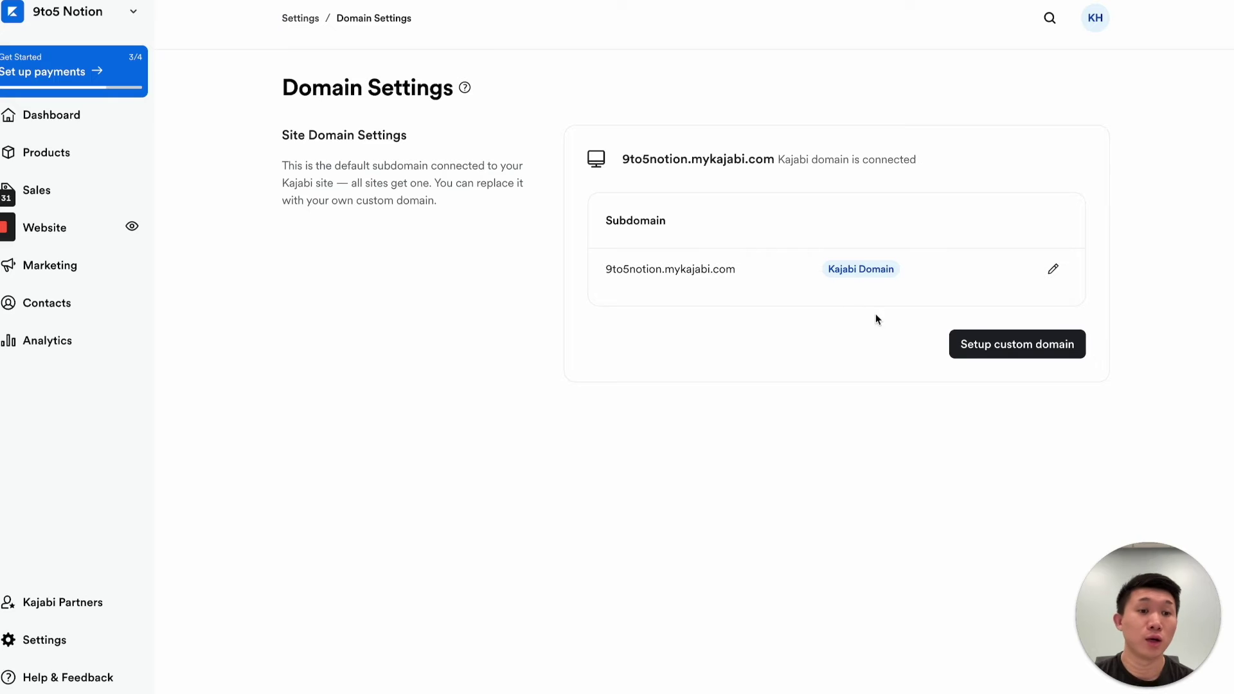
Start custom domain setup and pick creating a subdomain for the Kajabi site.
left_click(1001, 345)
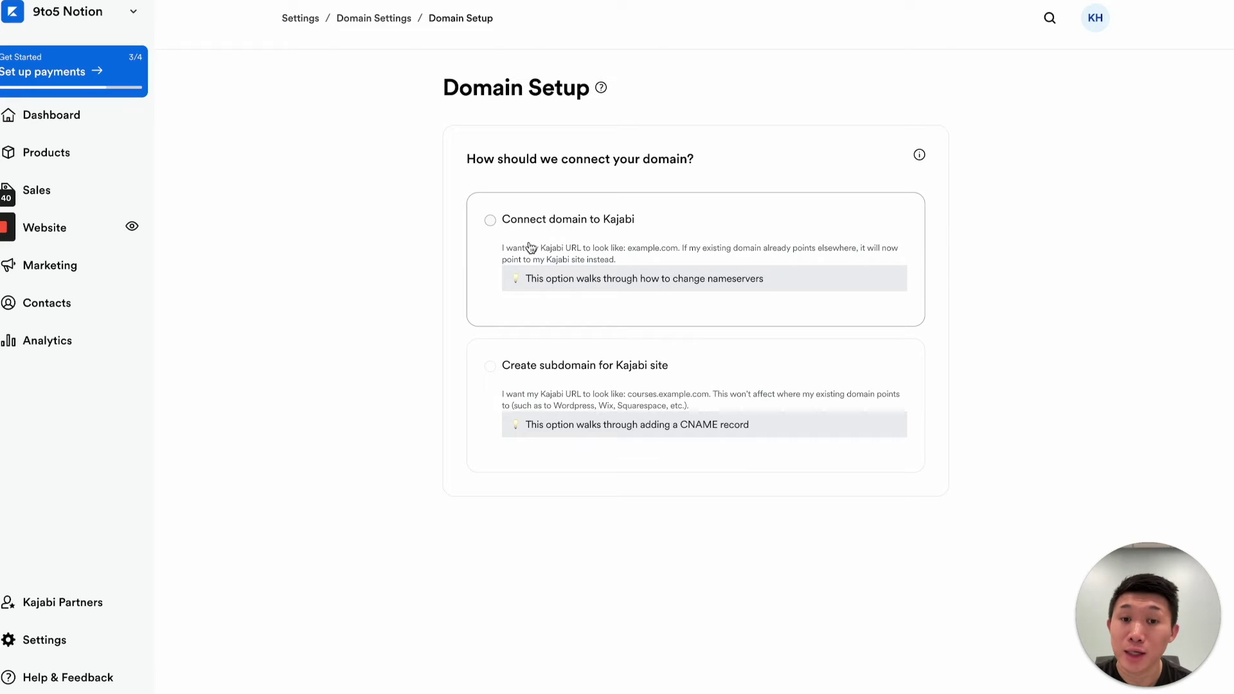
left_click(577, 245)
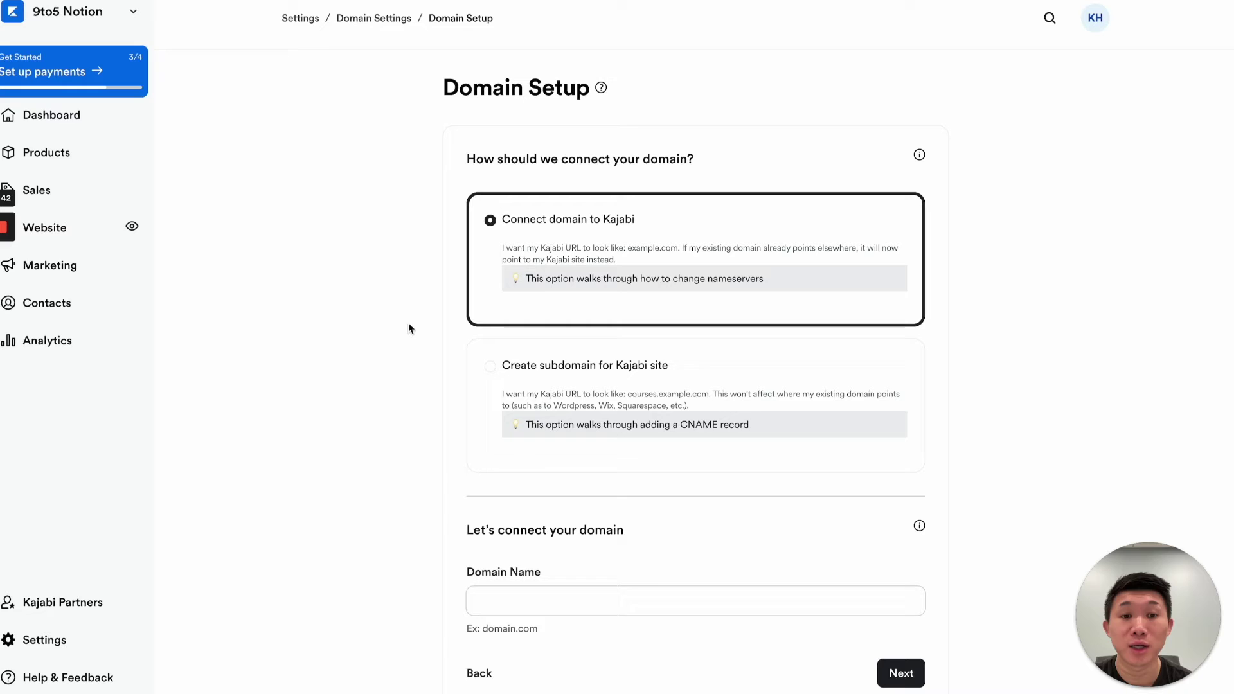
scroll(407, 327, "down", 1)
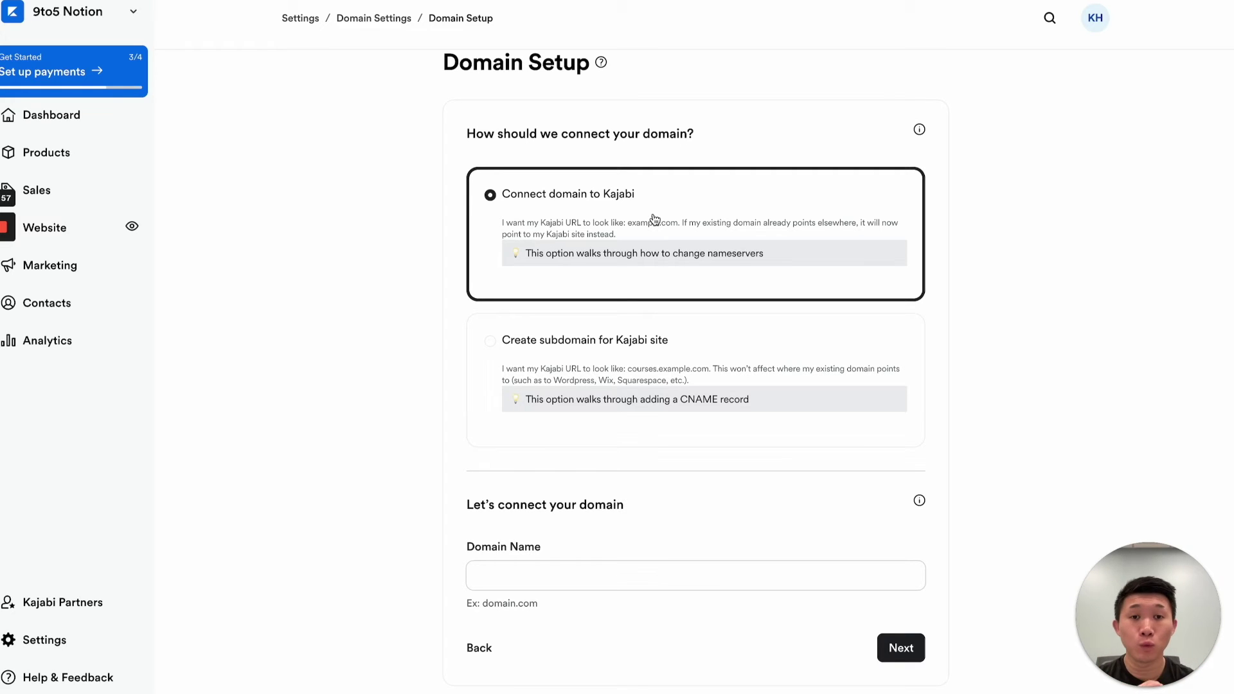
scroll(1151, 311, "up", 1)
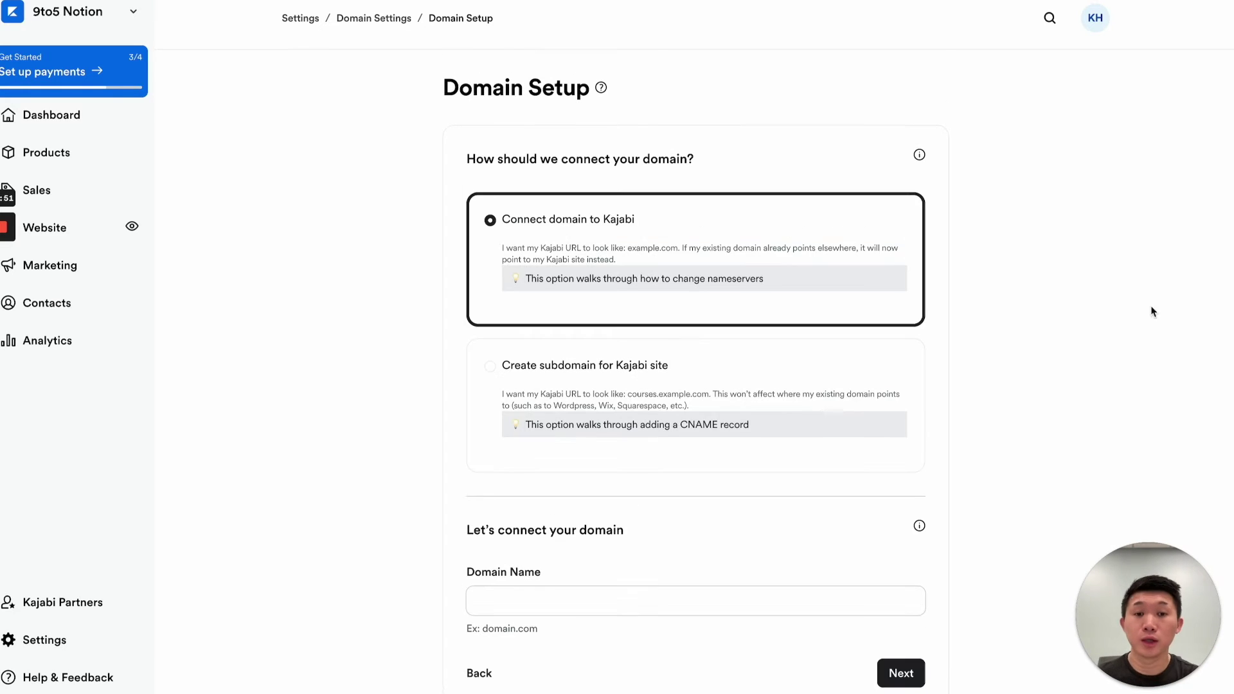
left_click(846, 432)
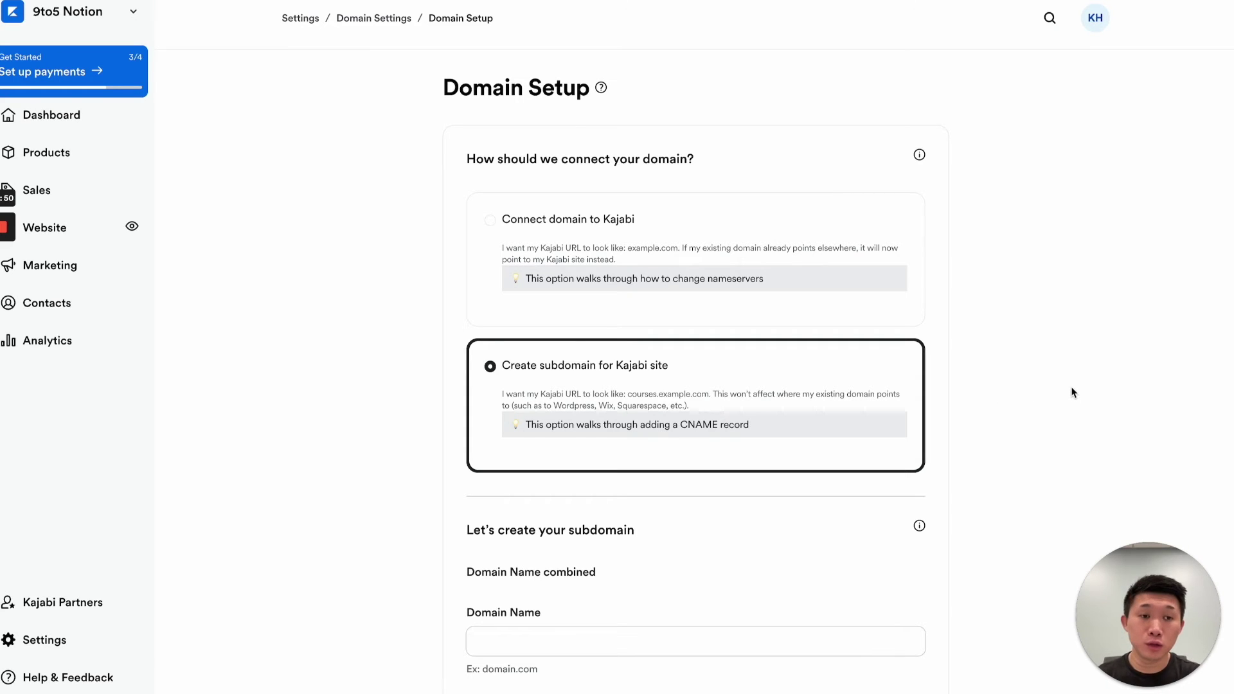
Fill in example domain contentcreator.com with subdomain courses to see the preview.
scroll(1068, 394, "down", 1)
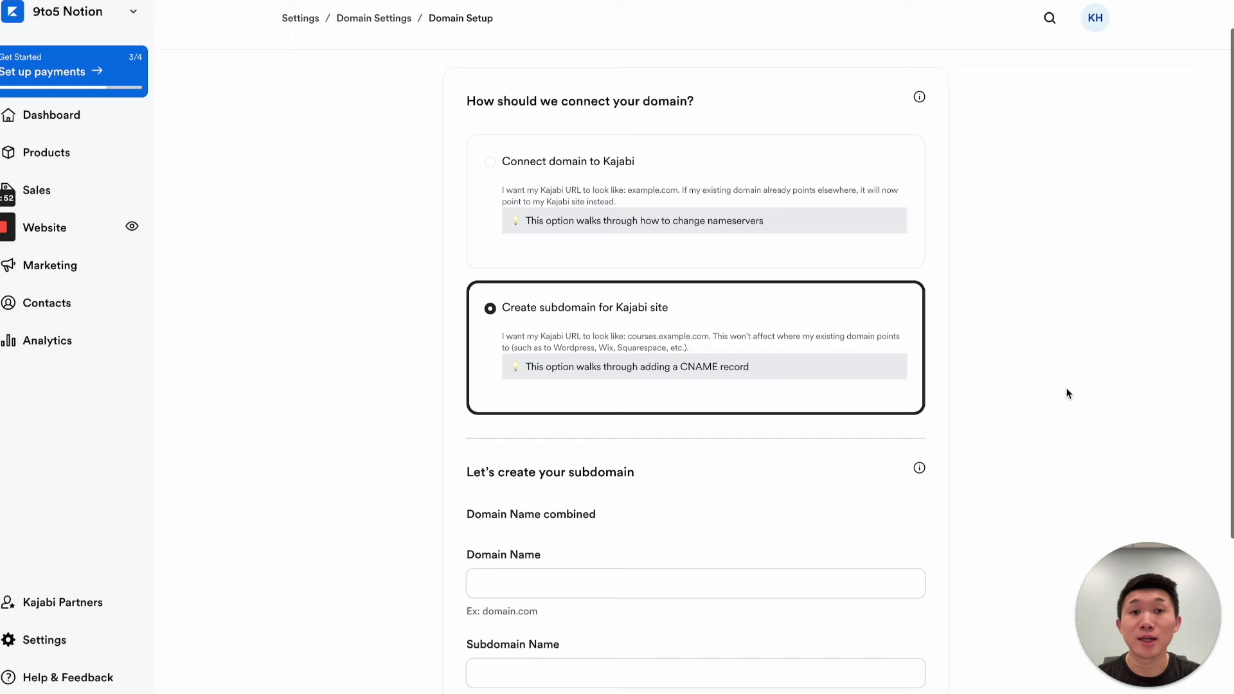
scroll(1068, 394, "down", 1)
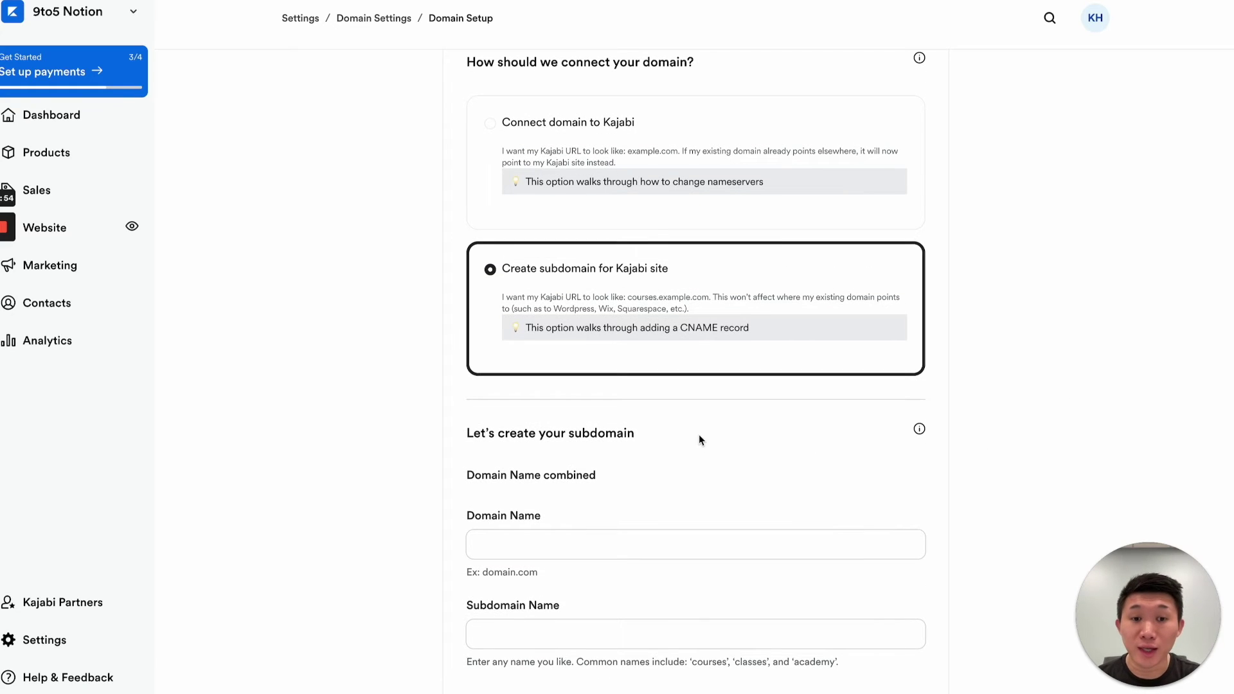
scroll(531, 559, "down", 1)
left_click(507, 472)
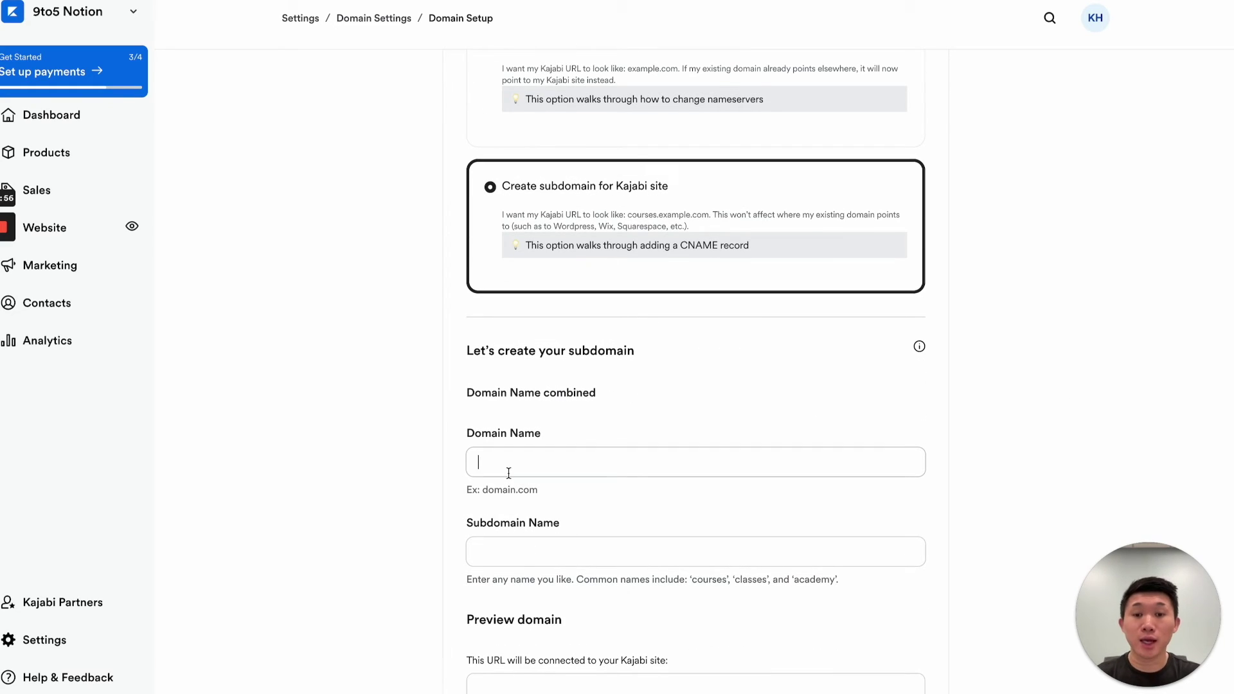
type("contentcreator.com")
left_click(544, 549)
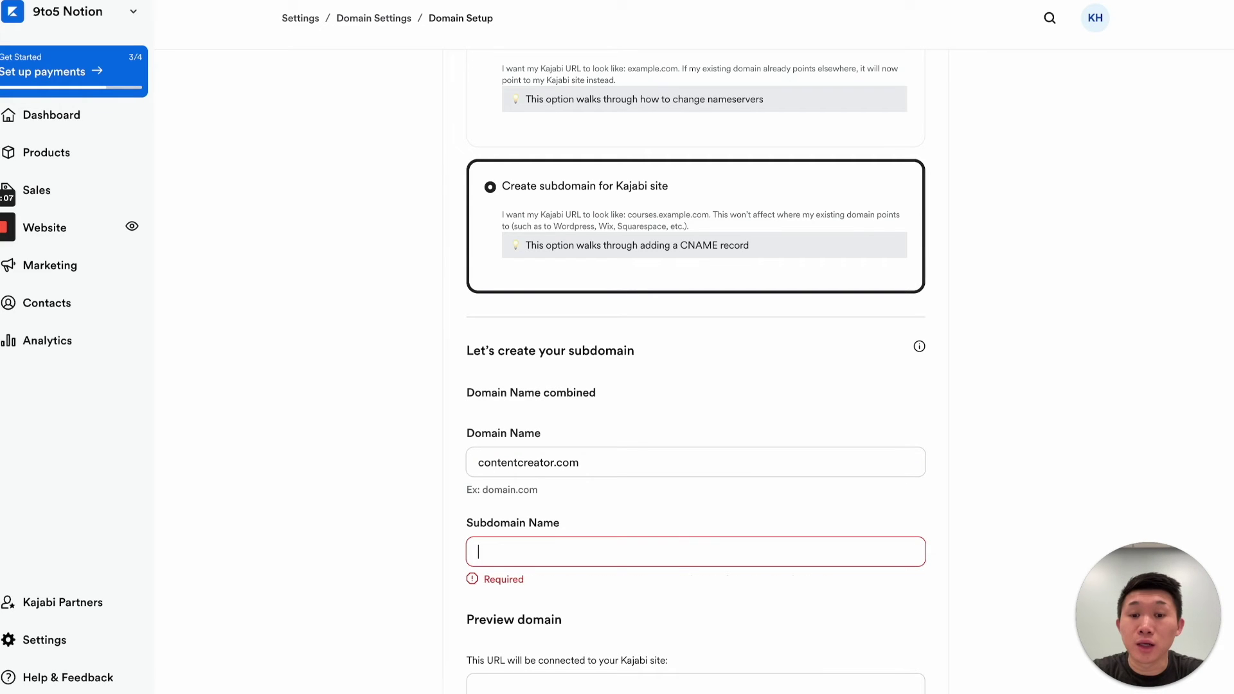
type("courses")
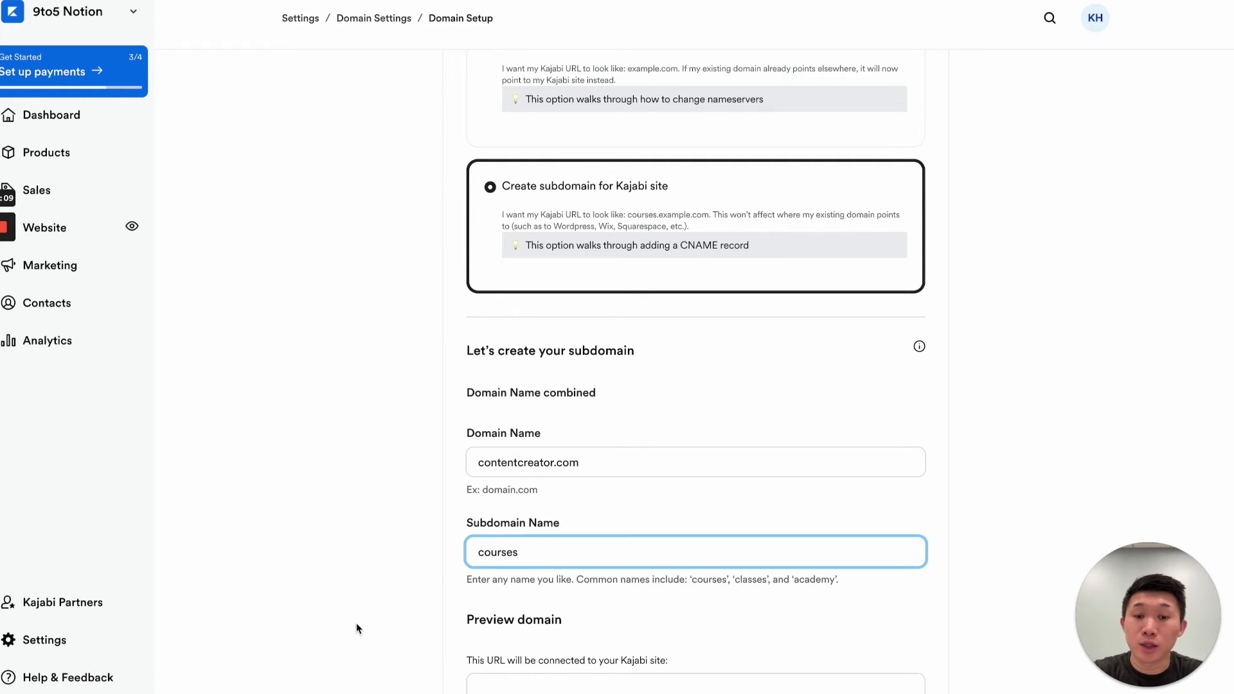
scroll(356, 623, "down", 2)
left_click(356, 623)
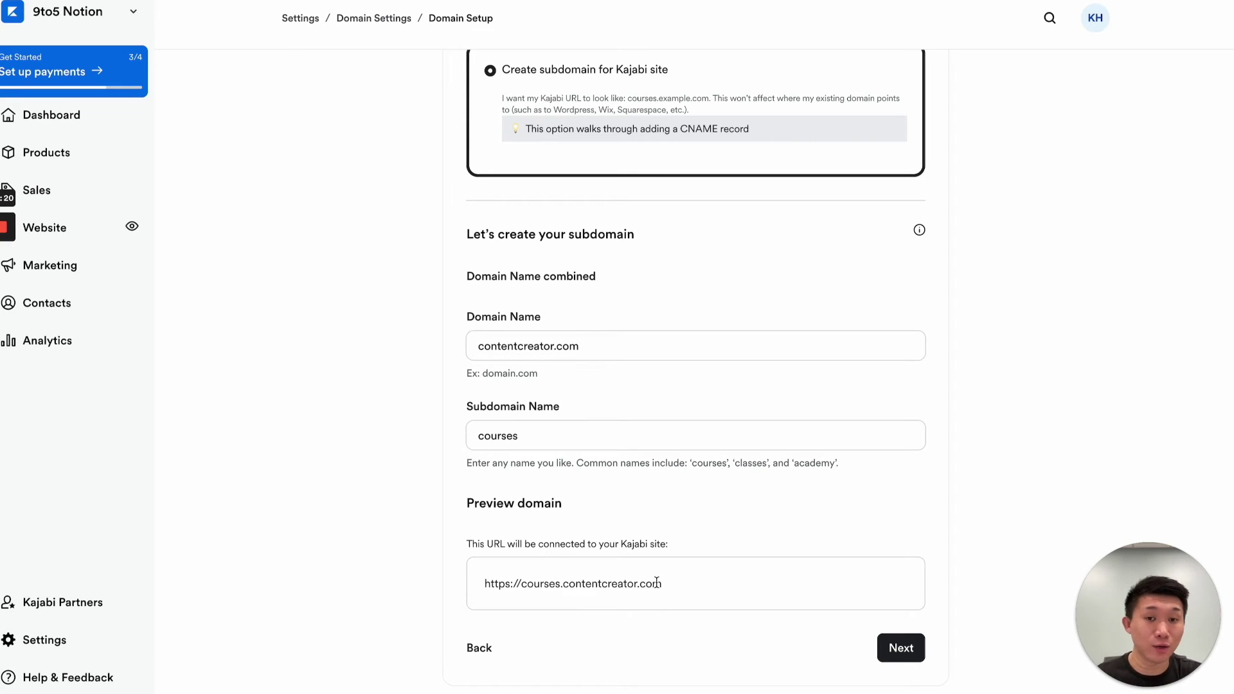
Switch the connection method back to connecting the whole domain to Kajabi.
scroll(1031, 527, "up", 1)
scroll(1032, 524, "down", 1)
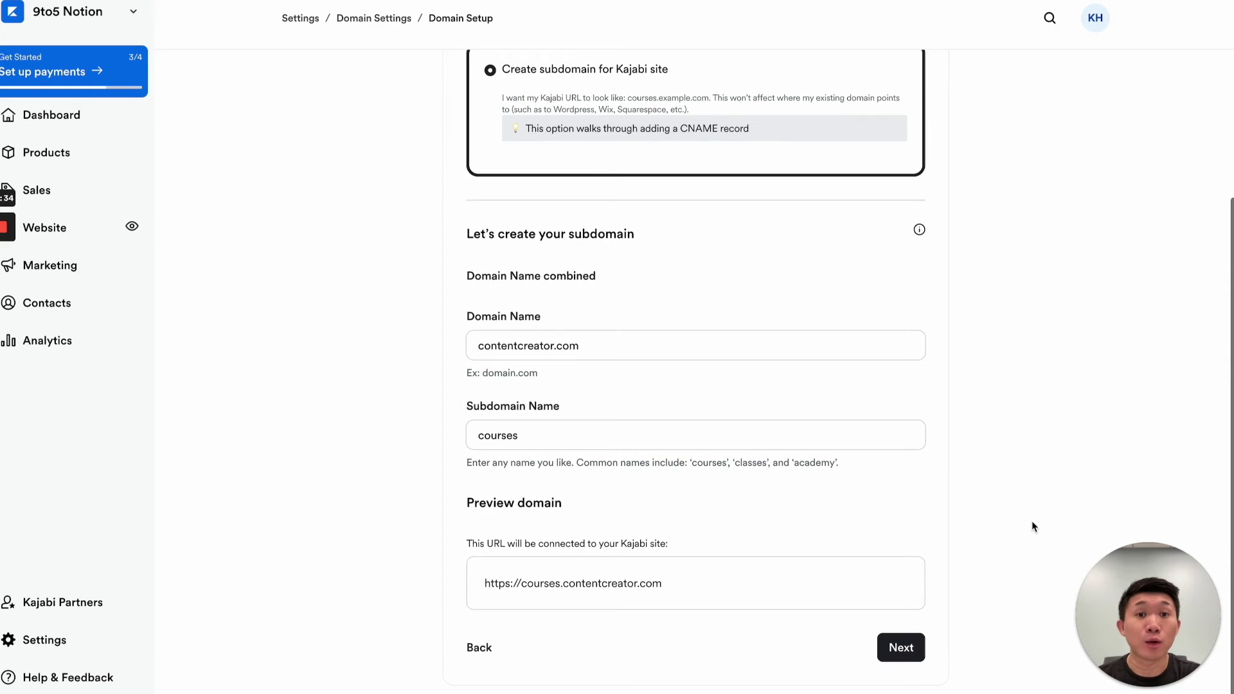
scroll(1032, 524, "up", 5)
left_click(615, 231)
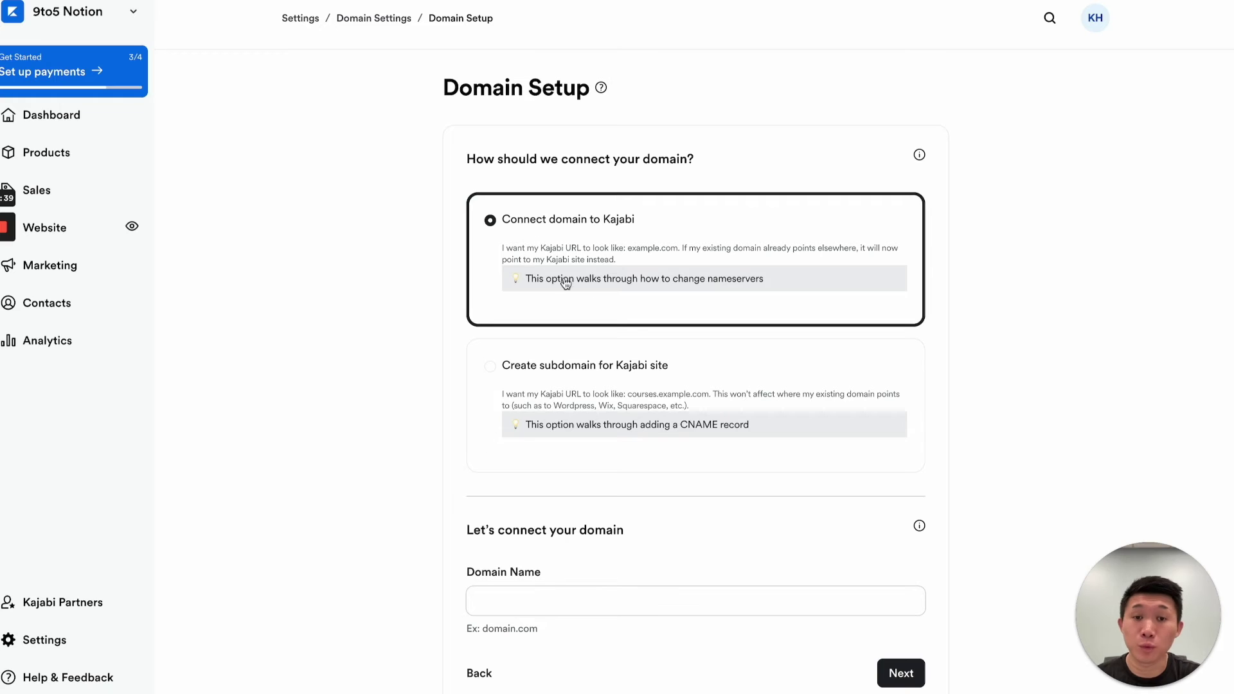
Enter 9to5notion.com in the Domain Name field.
scroll(657, 197, "down", 1)
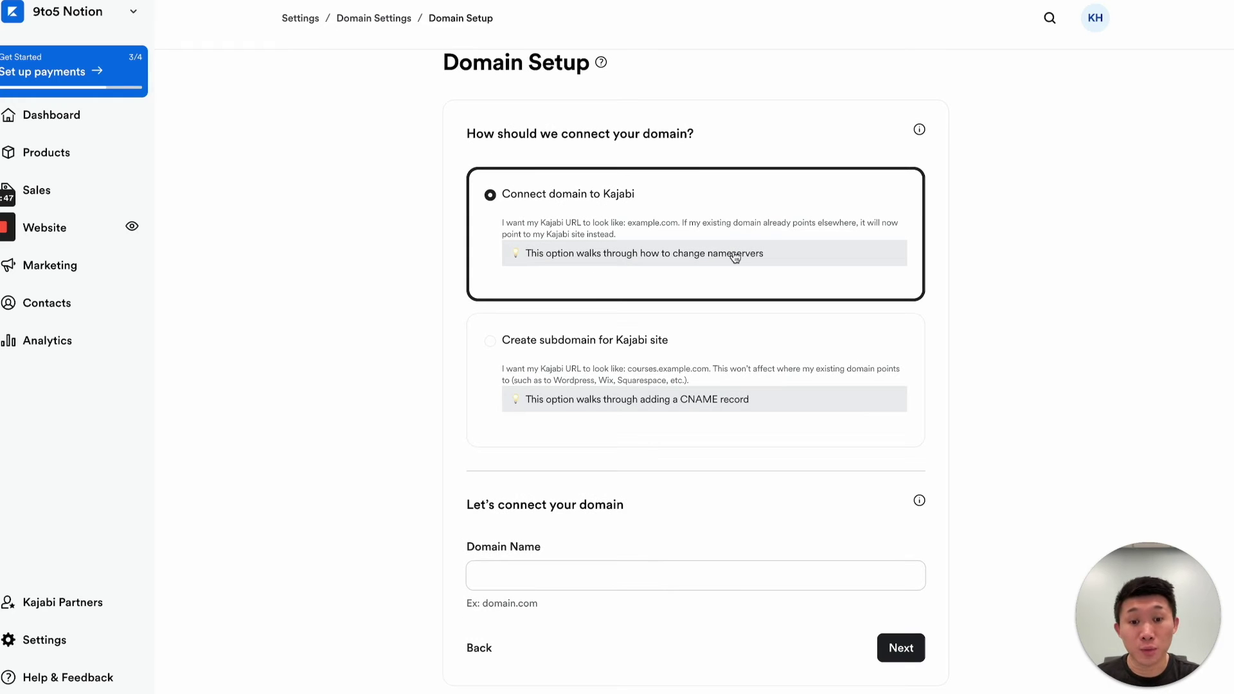
scroll(1074, 463, "down", 1)
left_click(673, 581)
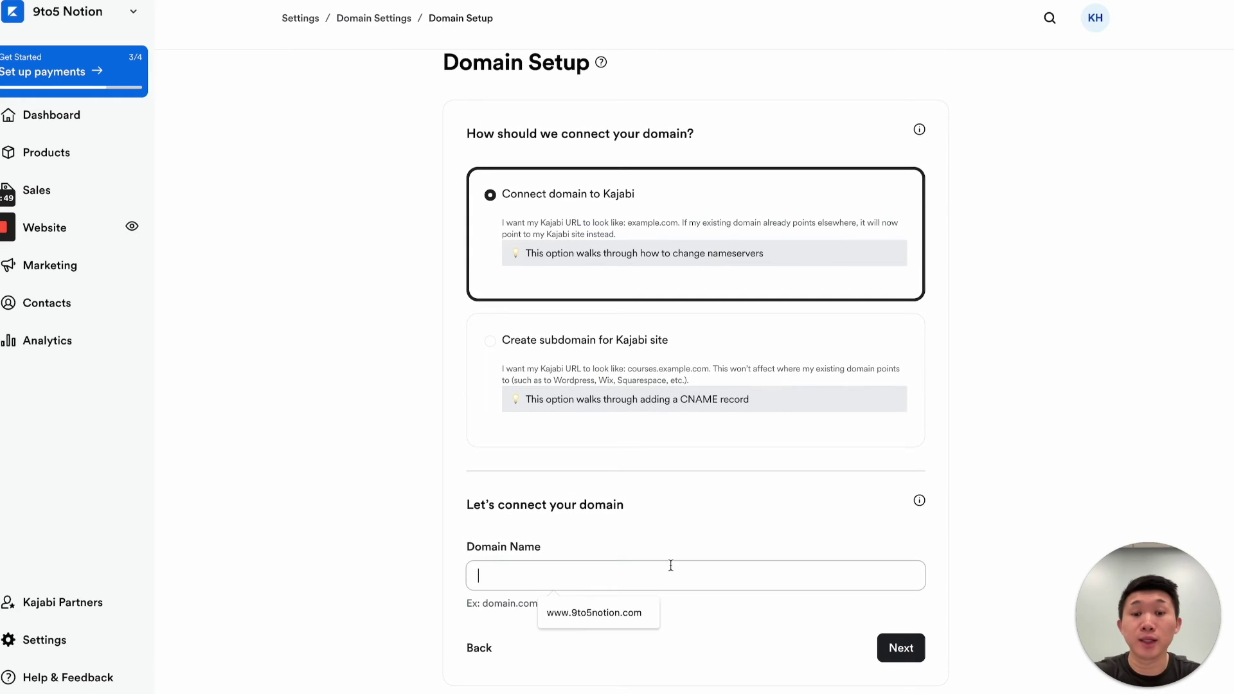
type("9to")
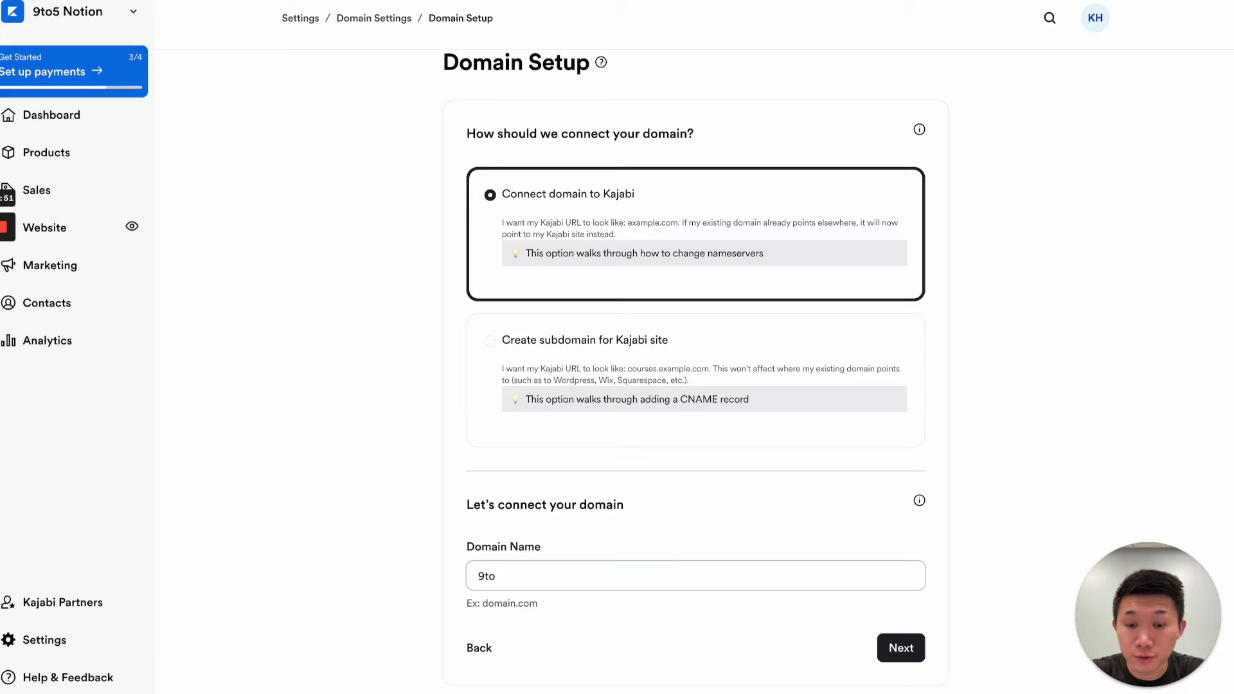
type("5notion.com")
left_click(410, 374)
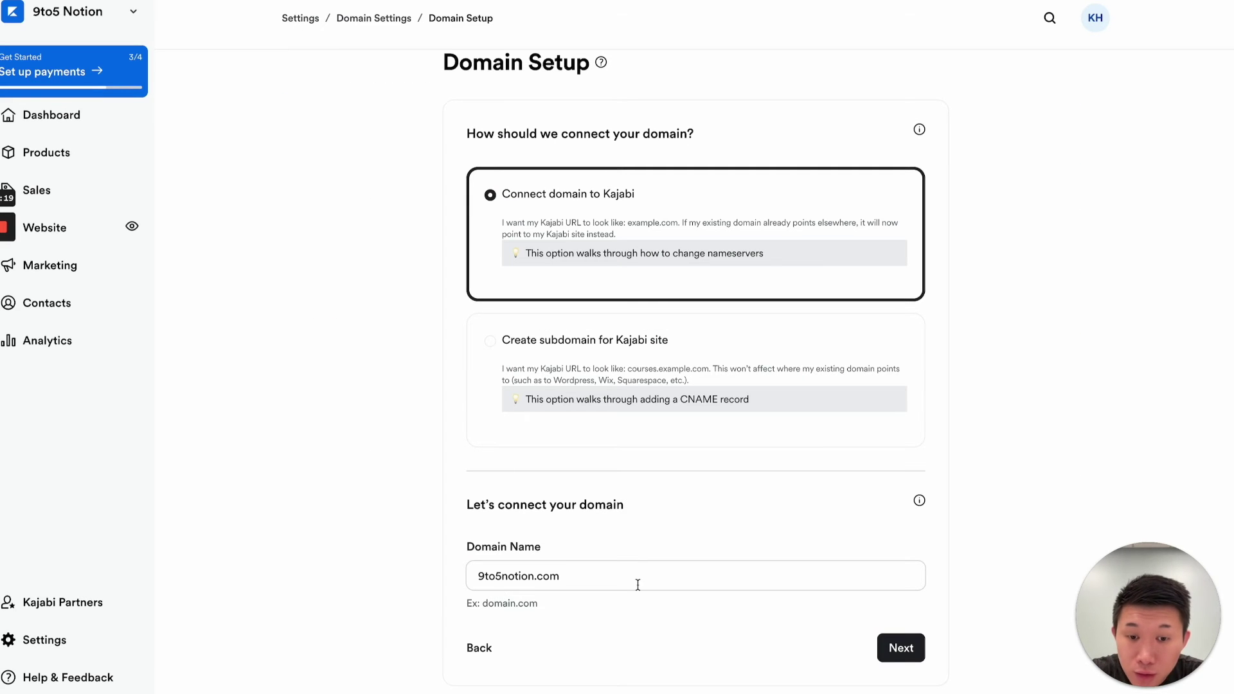
Submit the domain, review the old nameservers to remove and Kajabi's to add, then go to Namecheap.
left_click(912, 650)
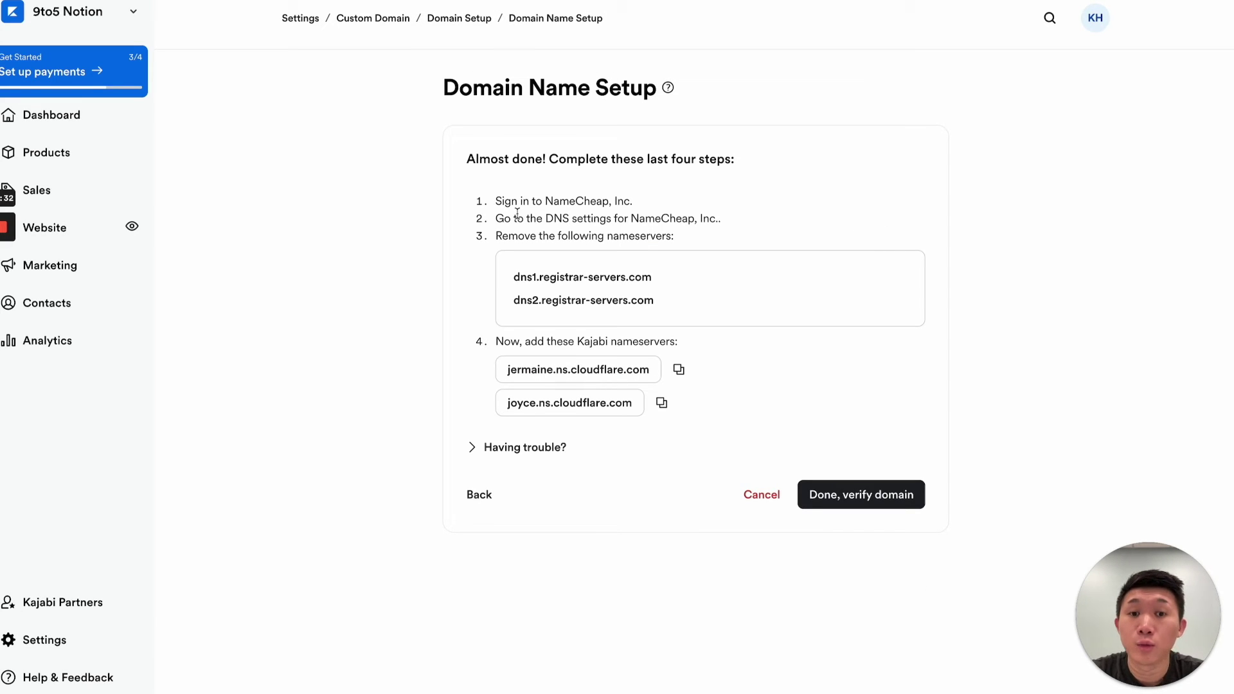
left_click_drag(512, 277, 659, 305)
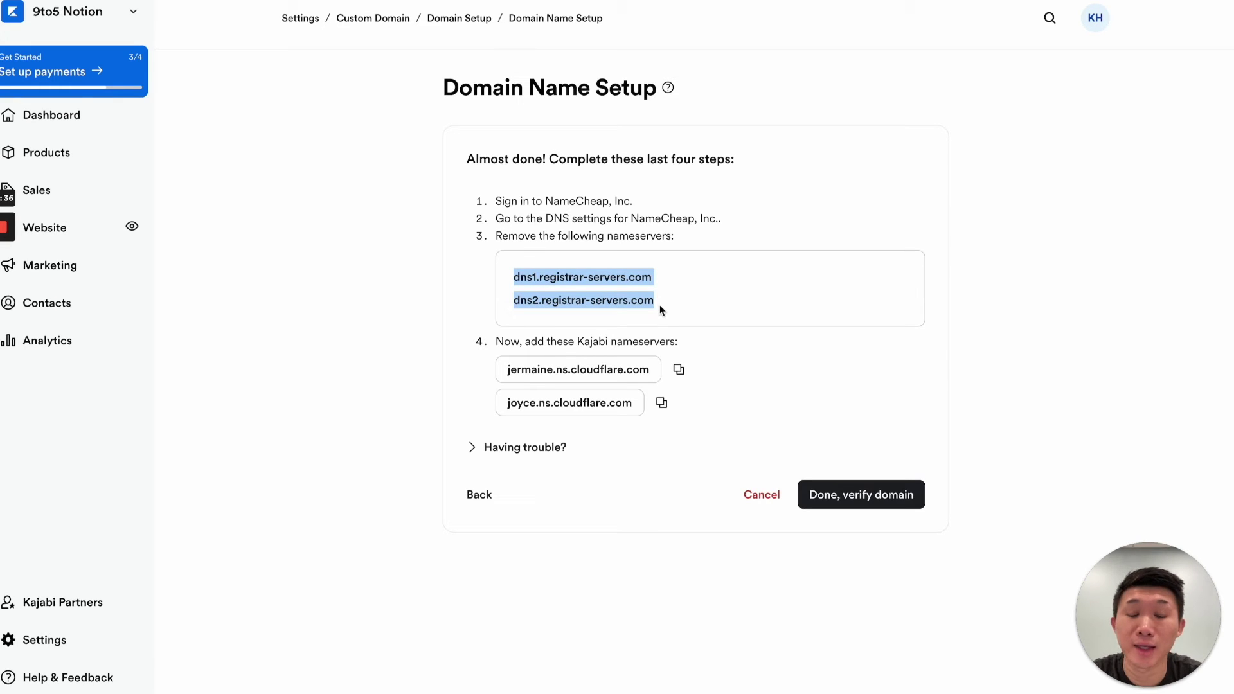
left_click(572, 337)
left_click_drag(550, 349, 627, 357)
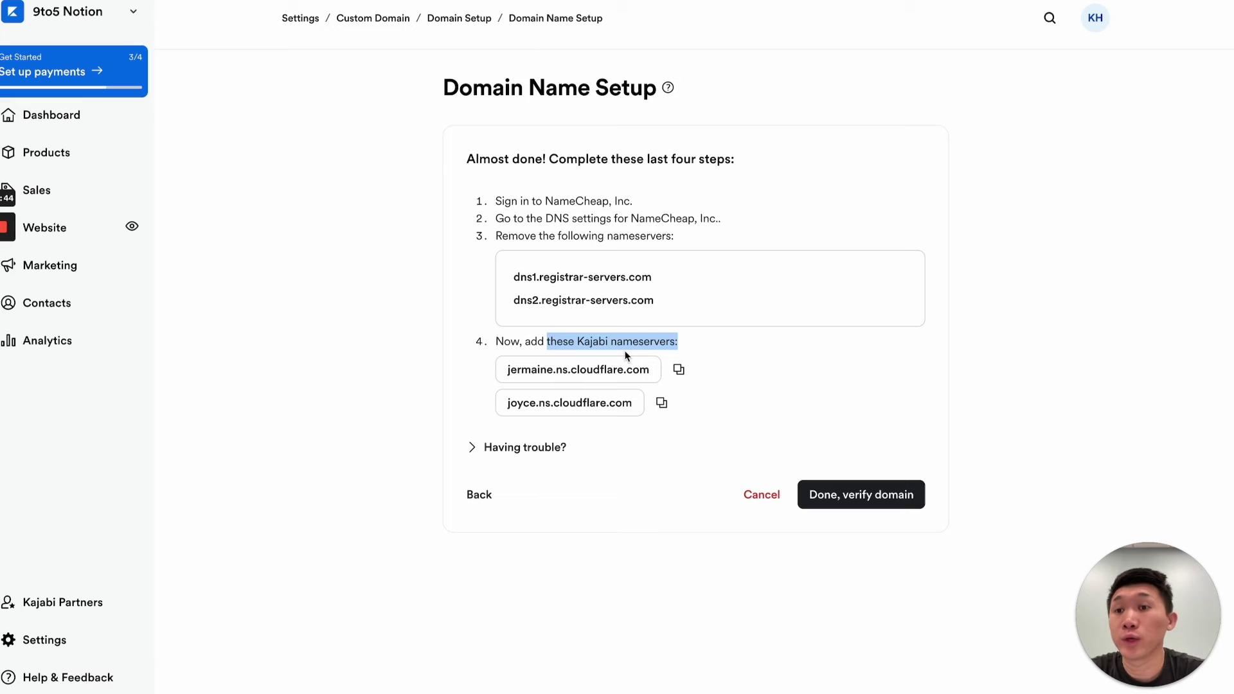
left_click(626, 356)
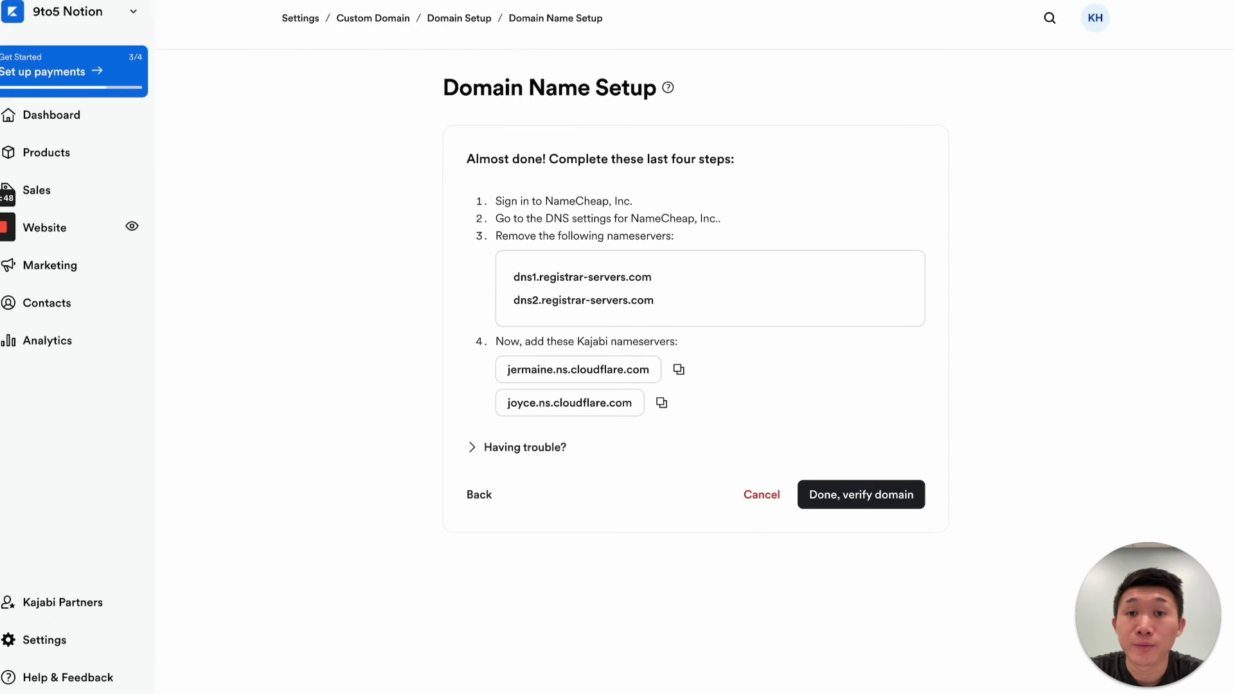
key("ctrl+Tab")
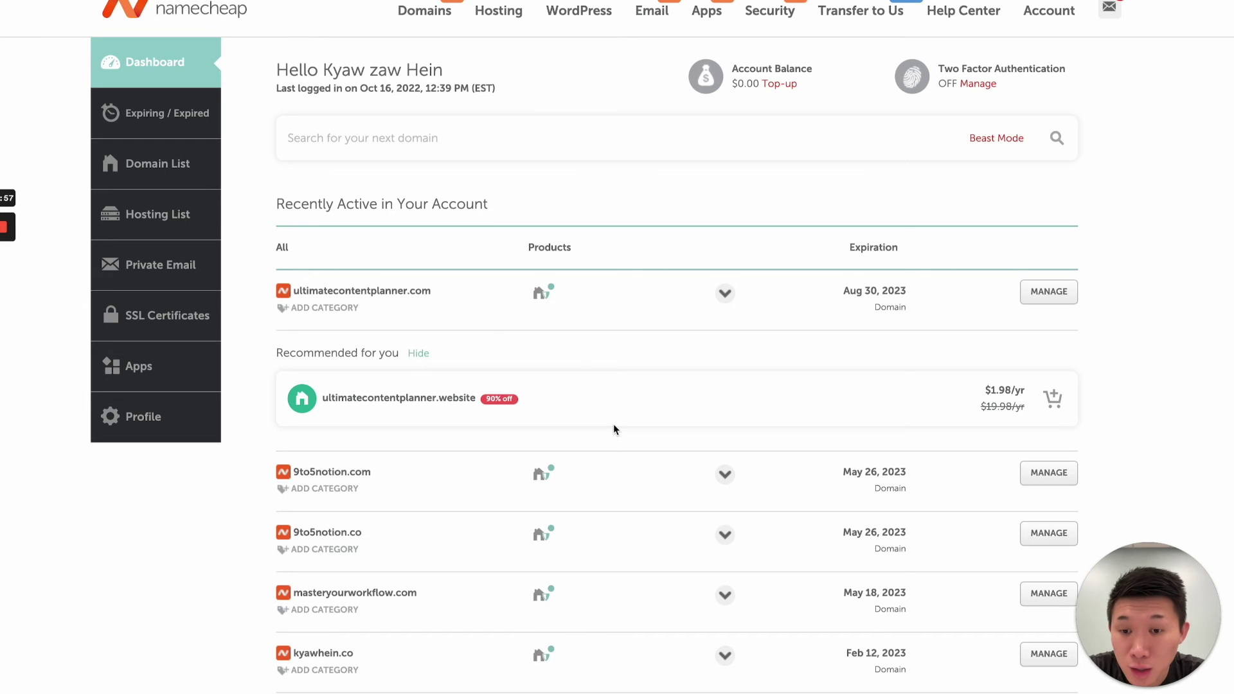
Open 9to5notion.com's management page in Namecheap and locate the Nameservers setting.
scroll(821, 467, "down", 1)
left_click(1050, 446)
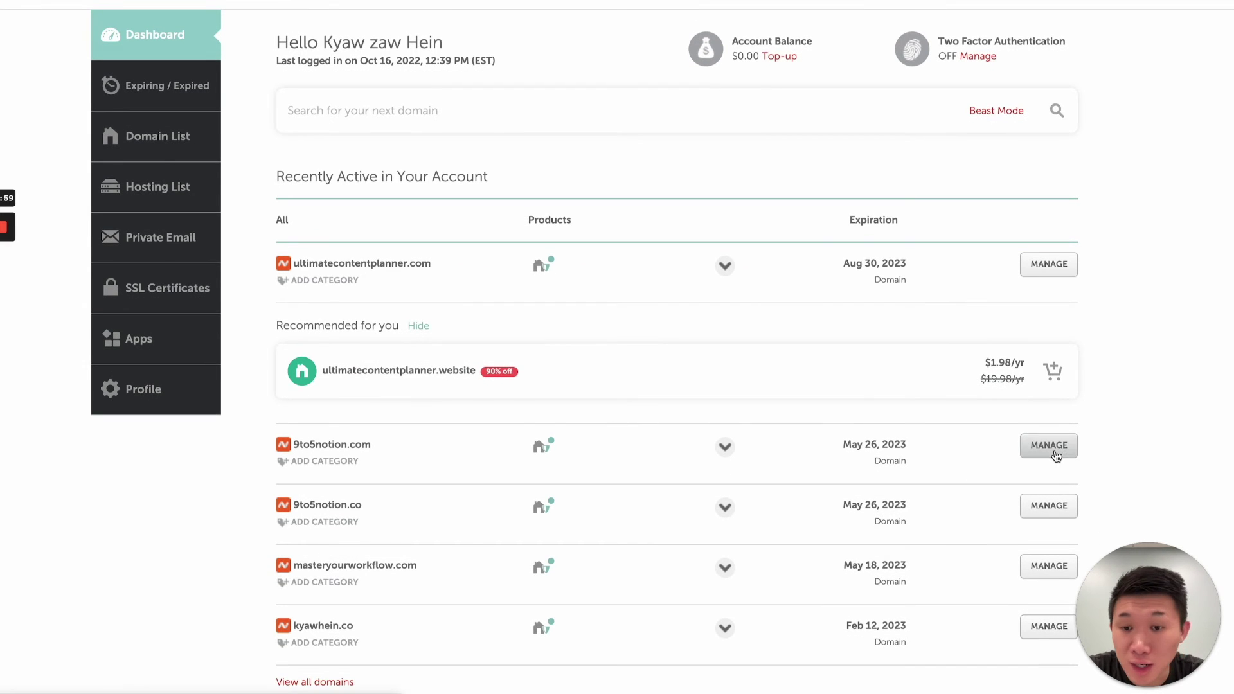
scroll(459, 278, "down", 2)
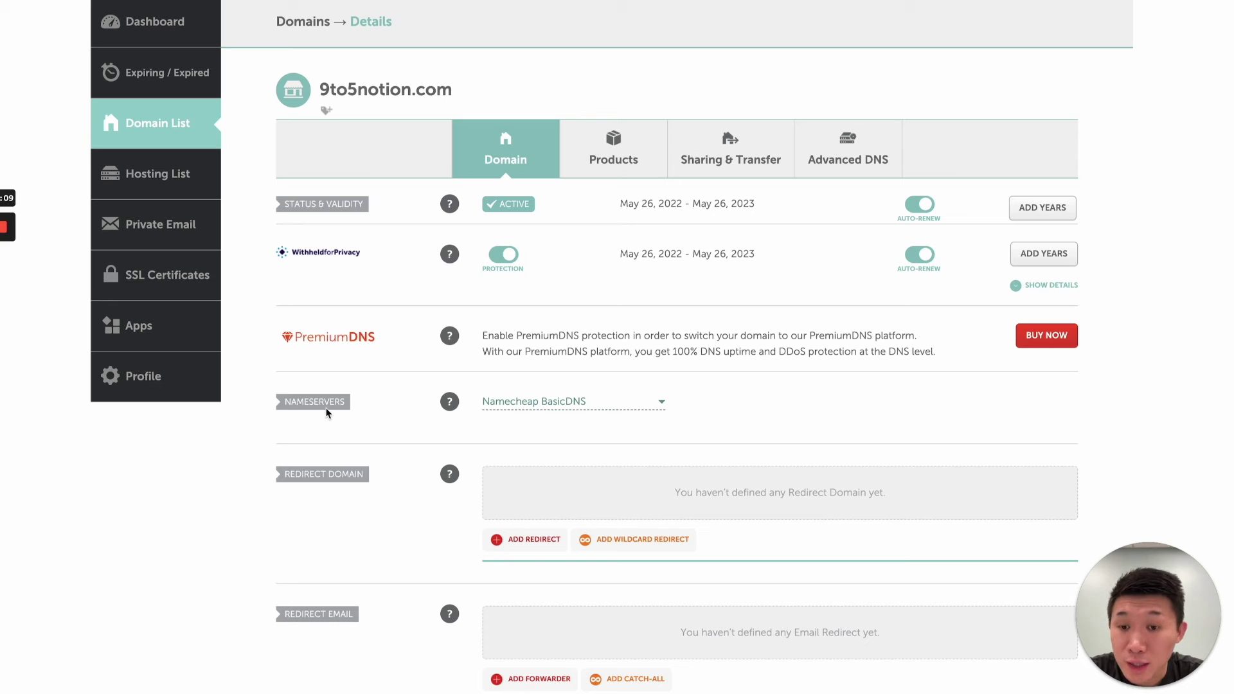
scroll(368, 403, "down", 1)
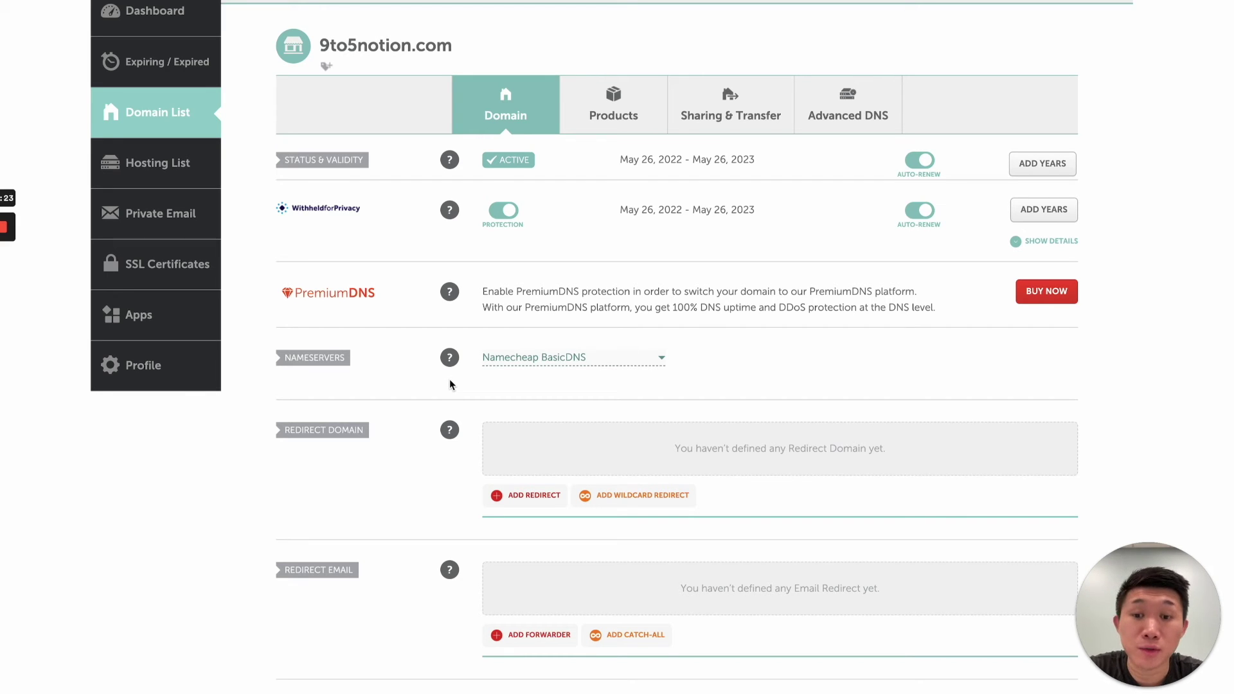
Set Custom DNS with jermaine.ns.cloudflare.com and joyce.ns.cloudflare.com, and save.
left_click(539, 360)
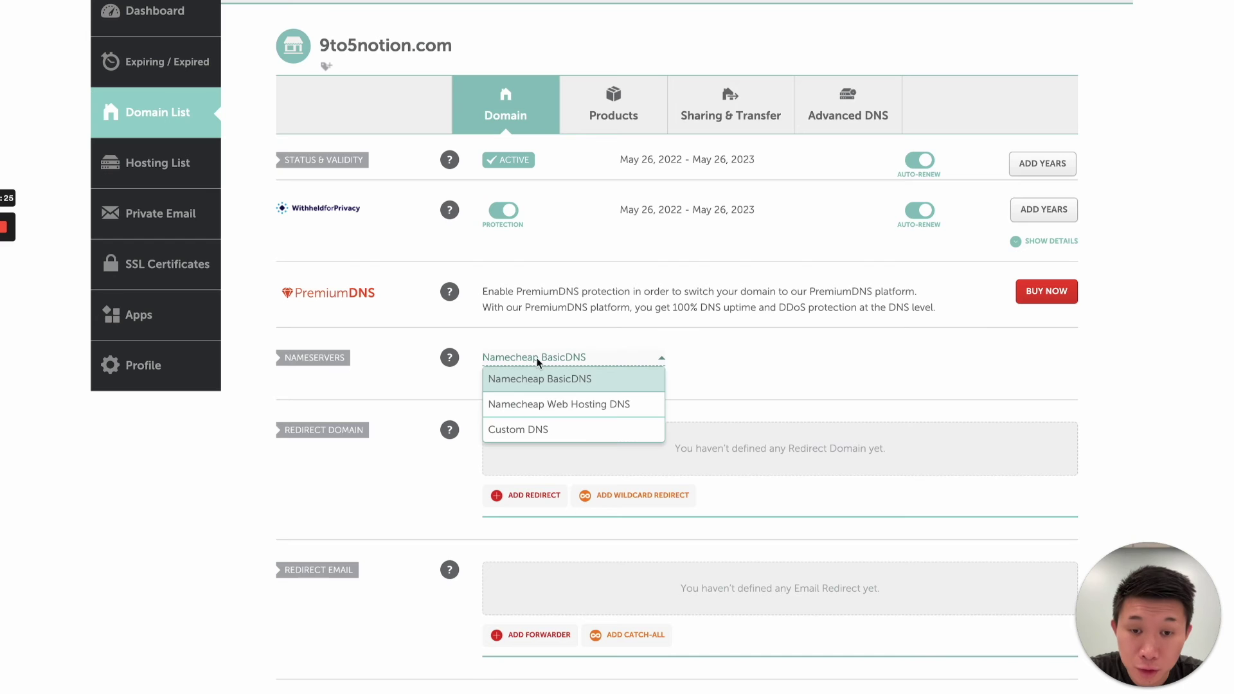
left_click(518, 430)
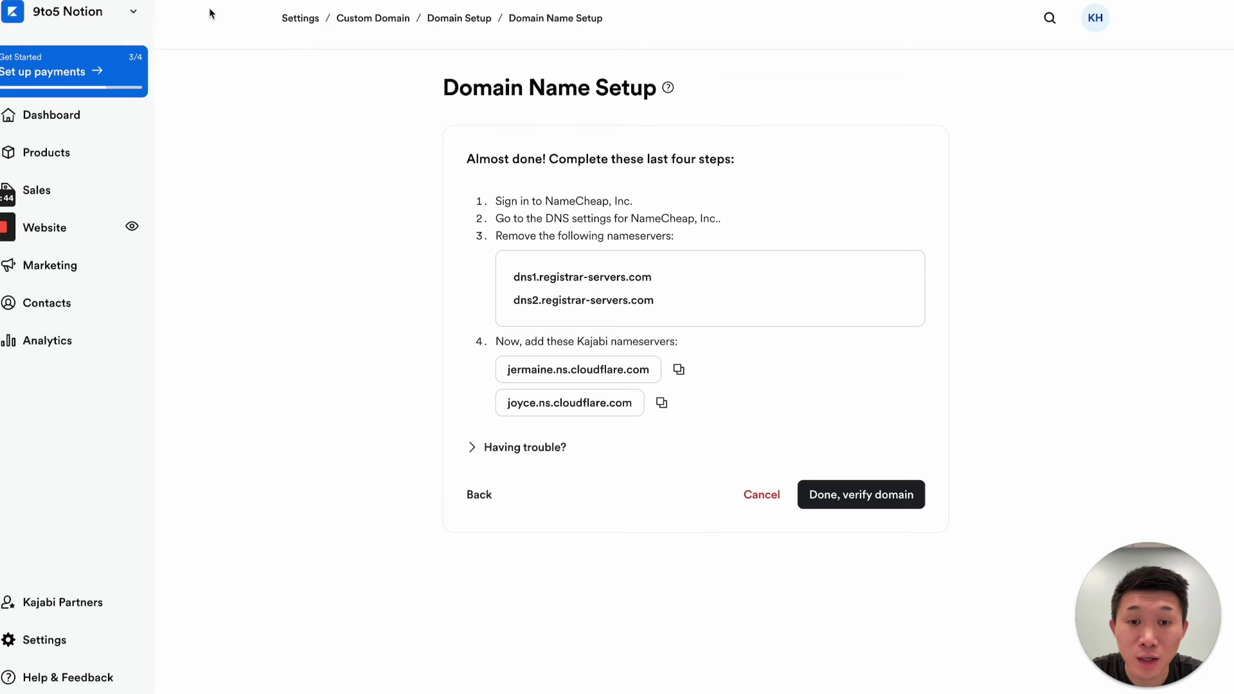
left_click(677, 373)
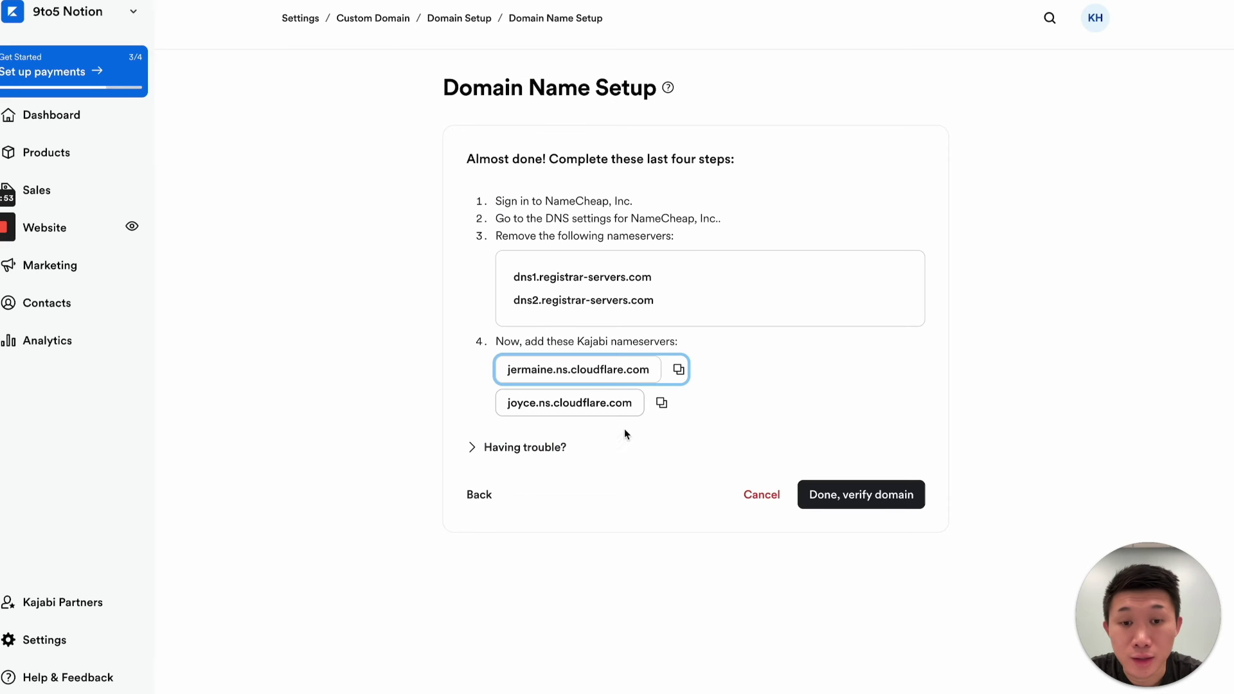
left_click(662, 403)
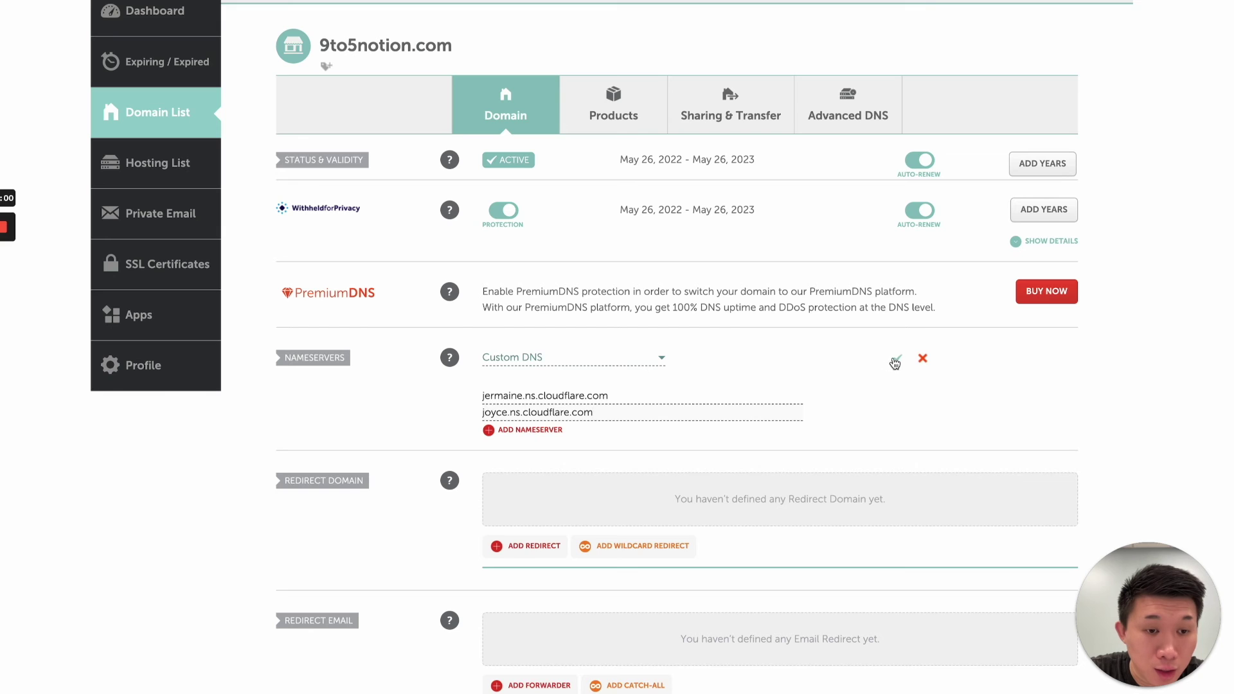
left_click(897, 359)
scroll(695, 212, "up", 3)
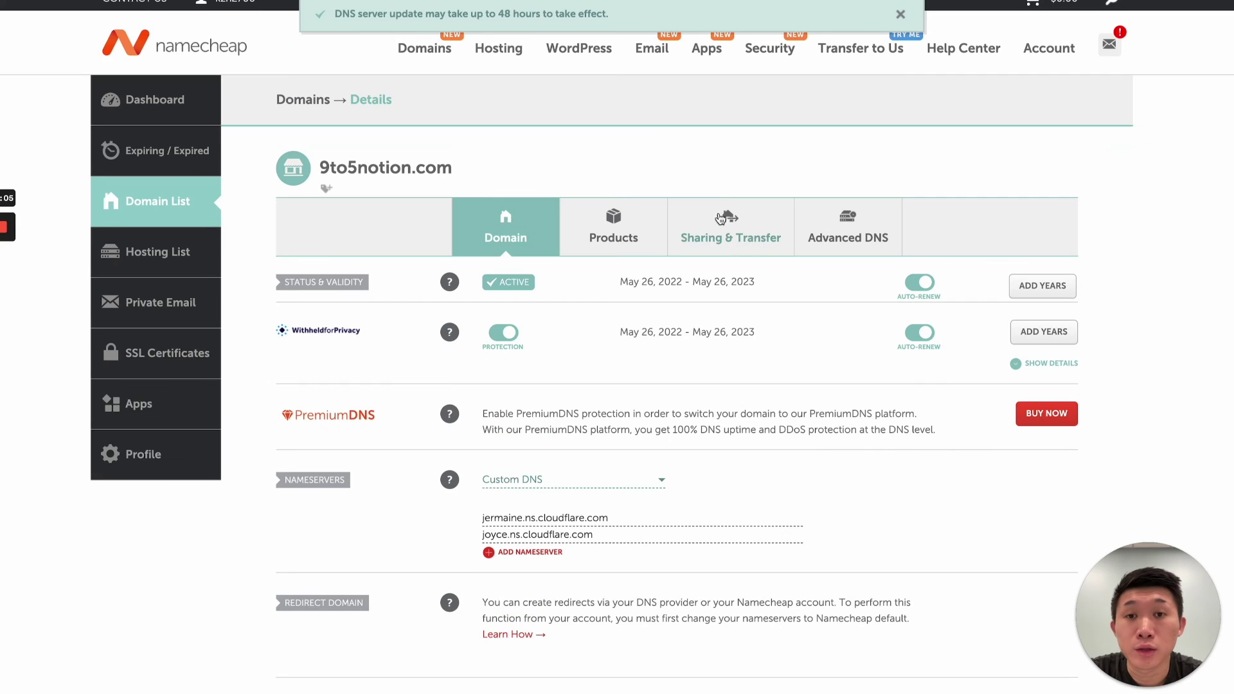
scroll(697, 207, "down", 1)
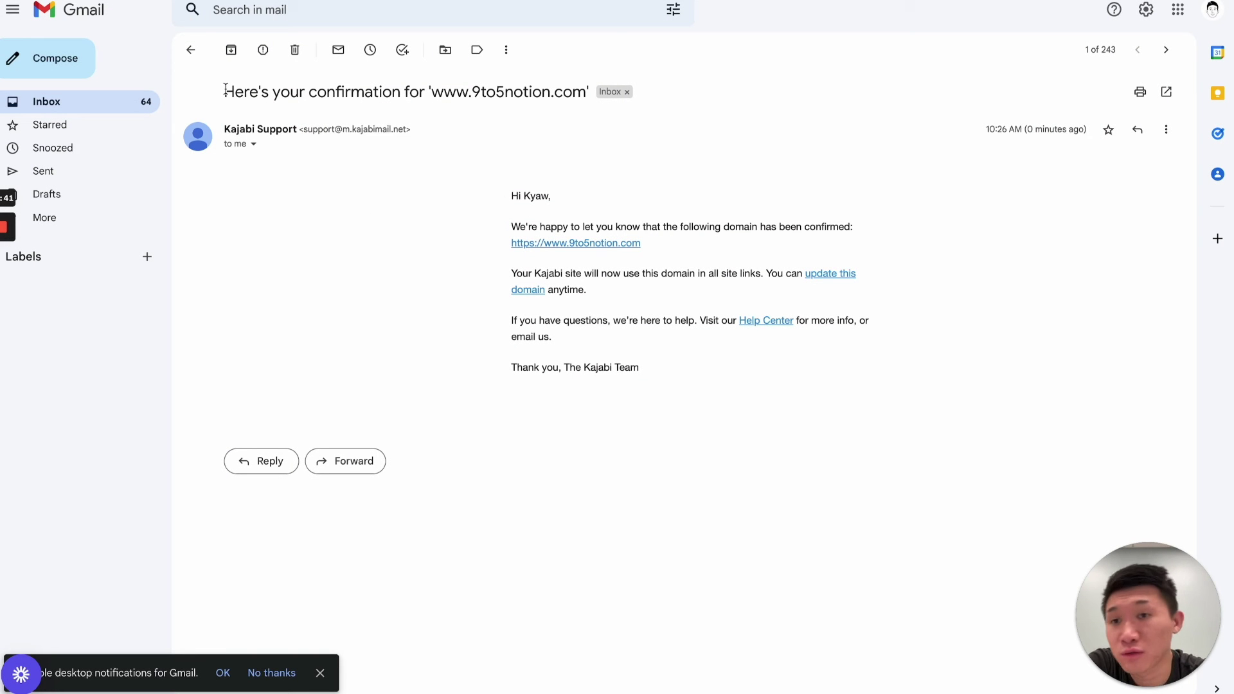
left_click_drag(225, 90, 502, 92)
left_click(476, 175)
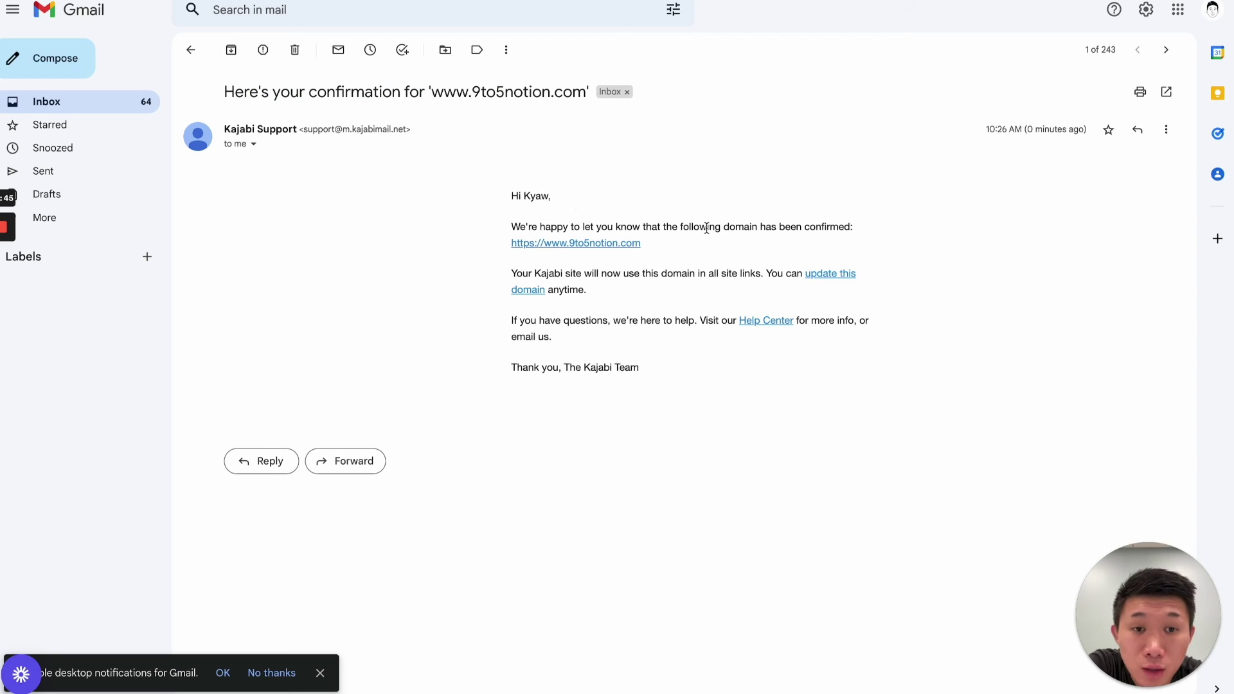
left_click_drag(707, 228, 828, 240)
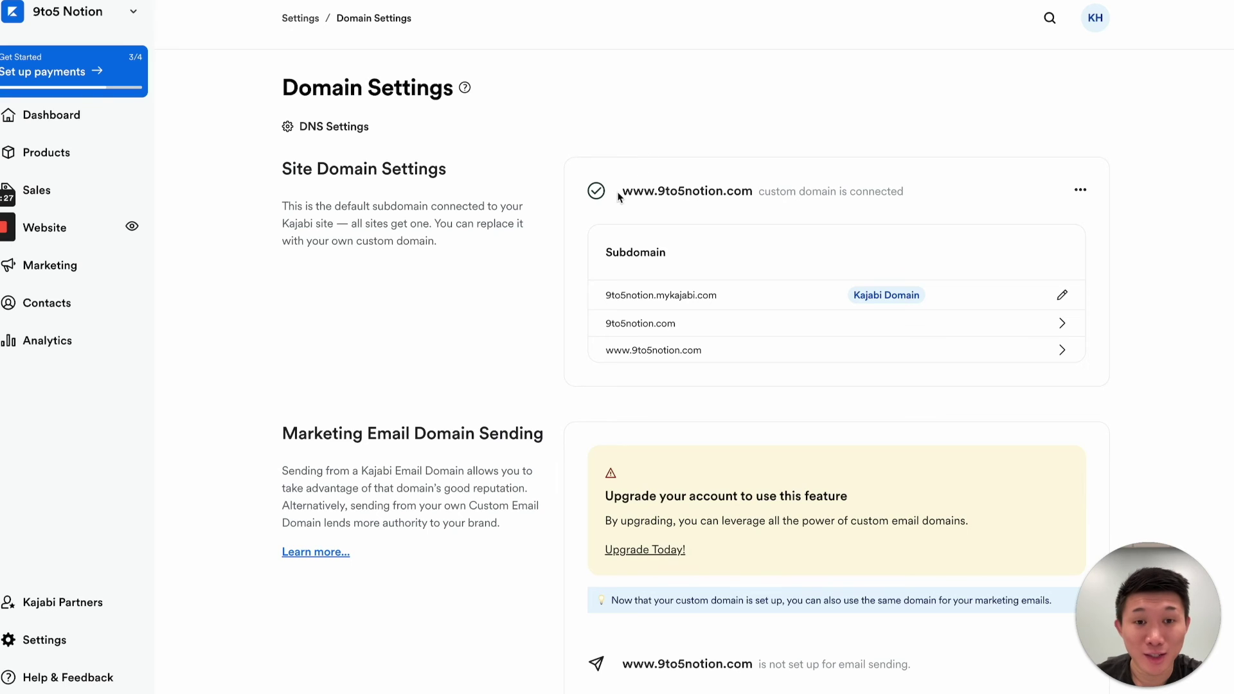
left_click_drag(621, 191, 755, 204)
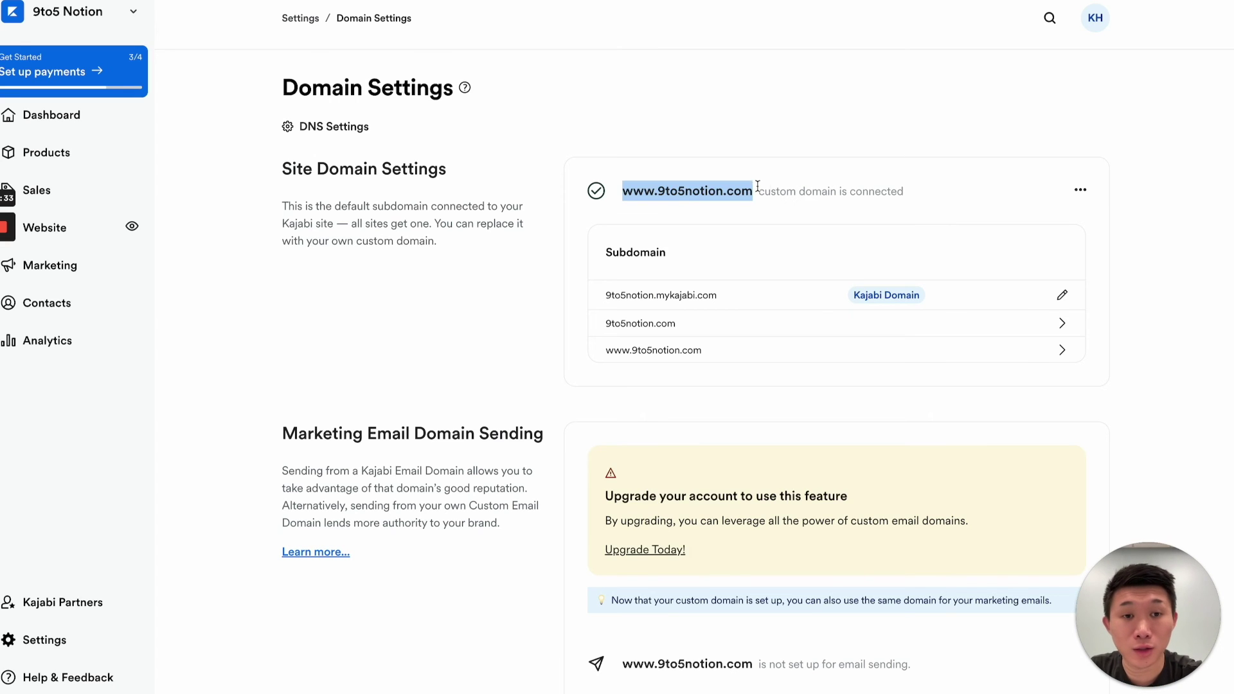
left_click(734, 189)
left_click_drag(760, 195, 621, 191)
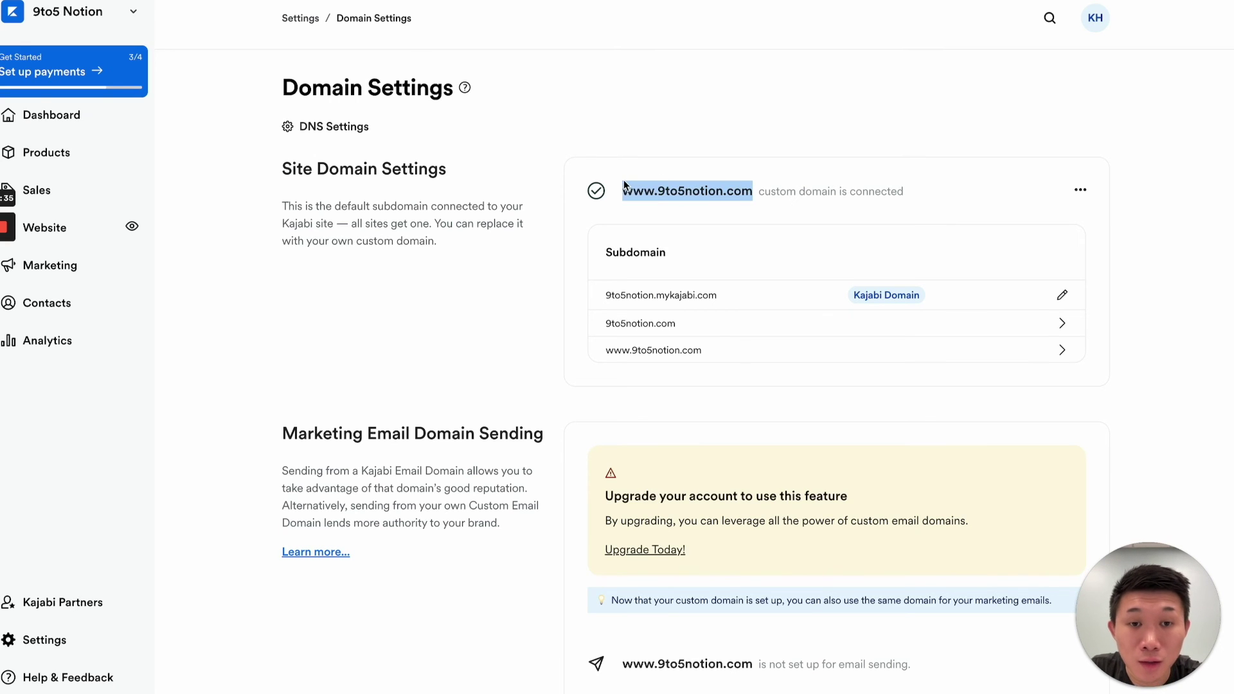
key("ctrl+c")
key("ctrl+t")
key("ctrl+v")
key("Return")
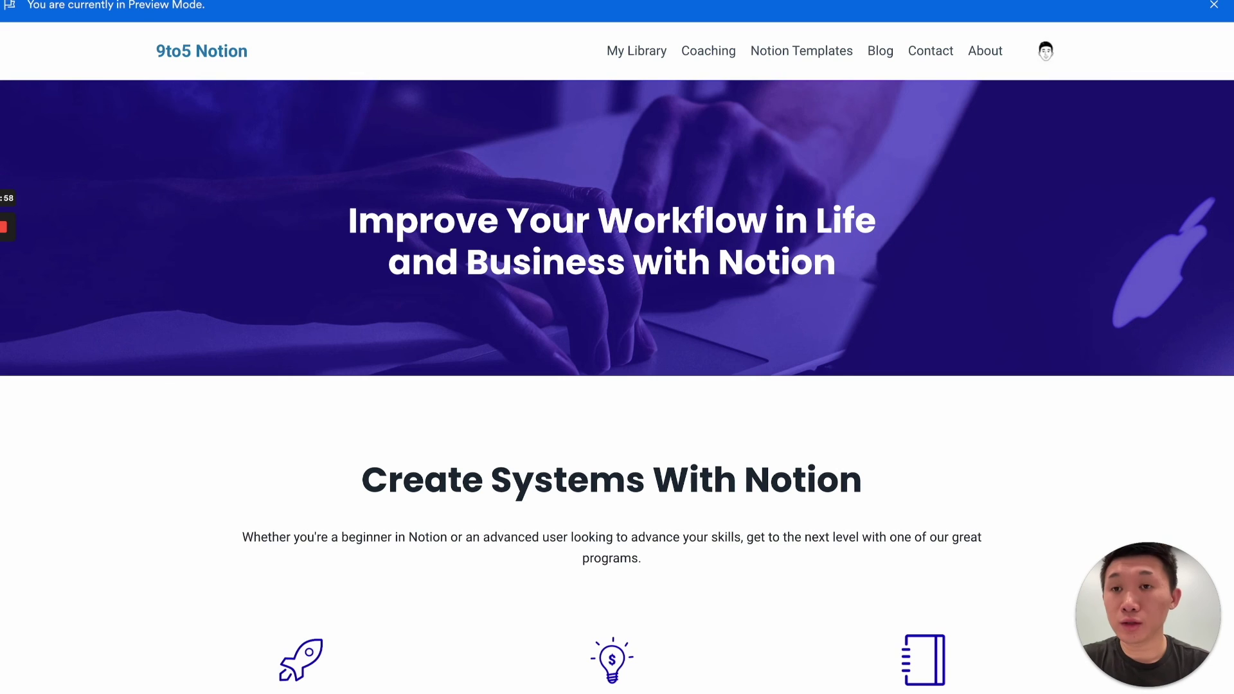
key("super+l")
type("9")
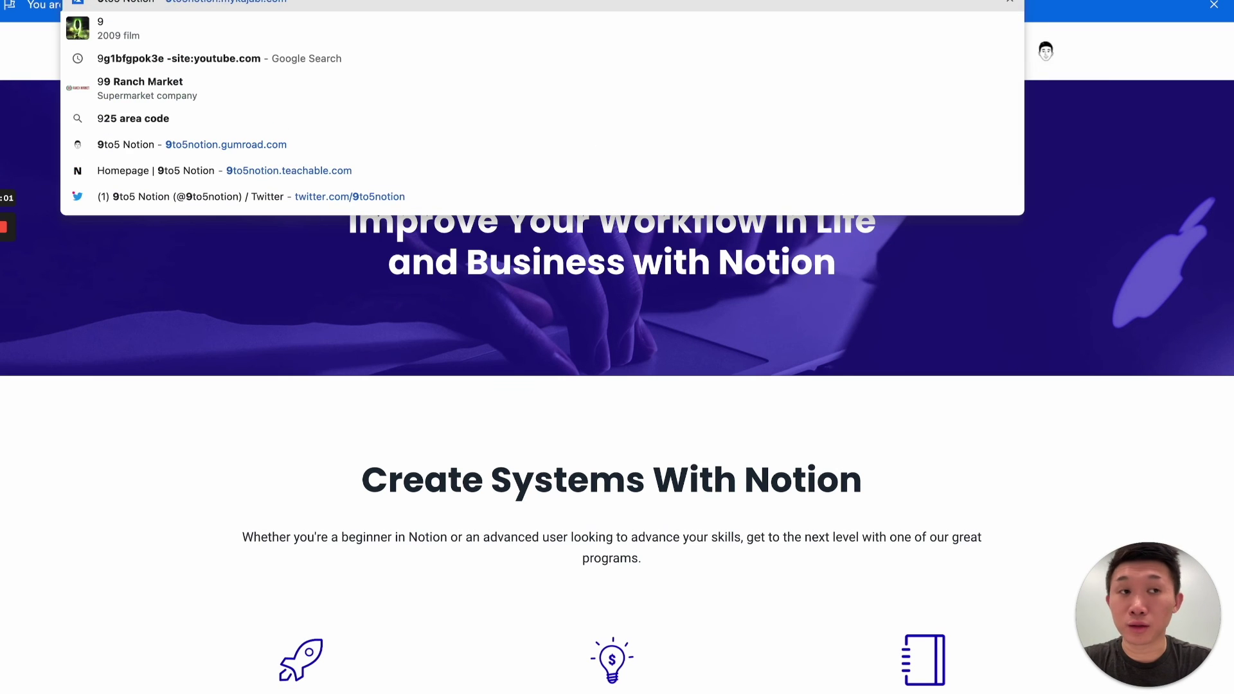
key("super+t")
type("9to")
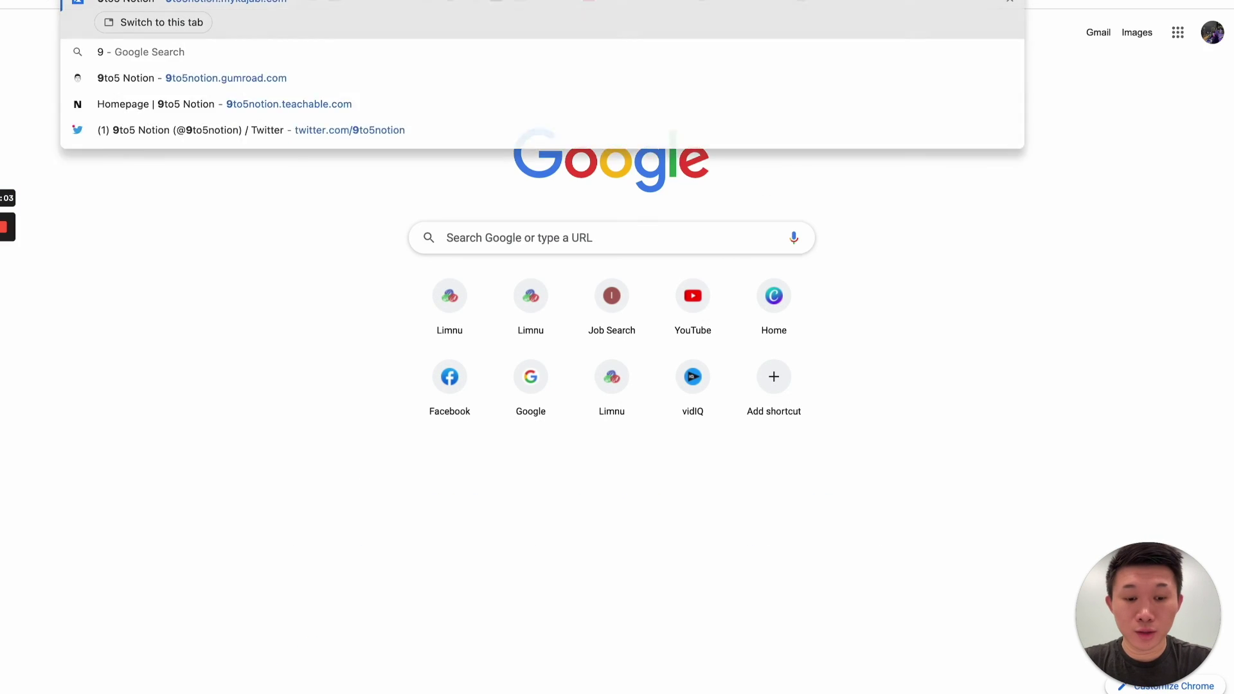
key("Return")
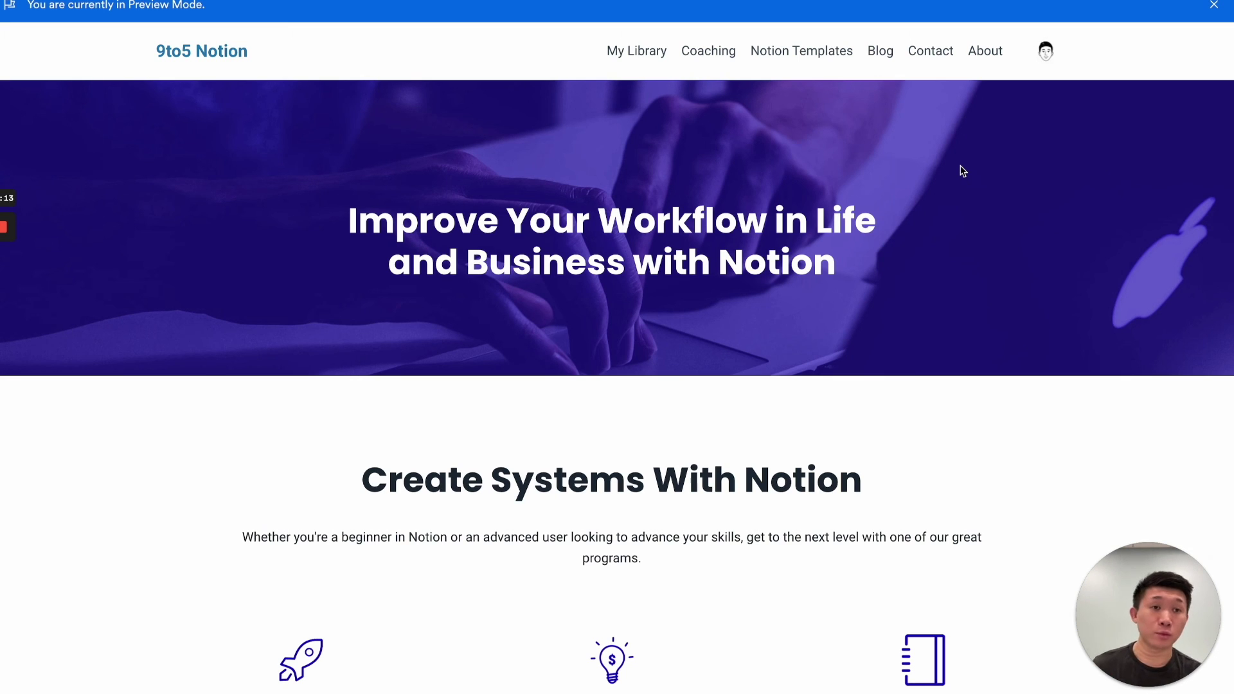
Scroll through the public 9to5 Notion homepage to confirm it loads.
scroll(668, 41, "down", 1)
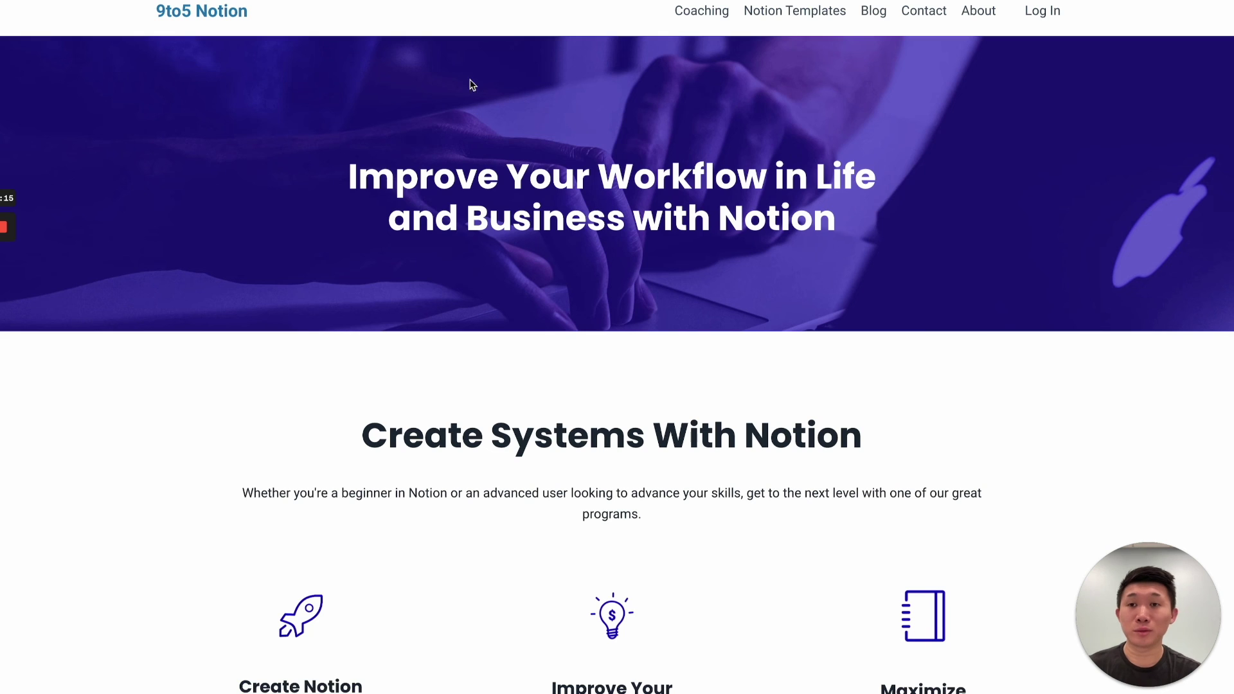
scroll(970, 47, "up", 1)
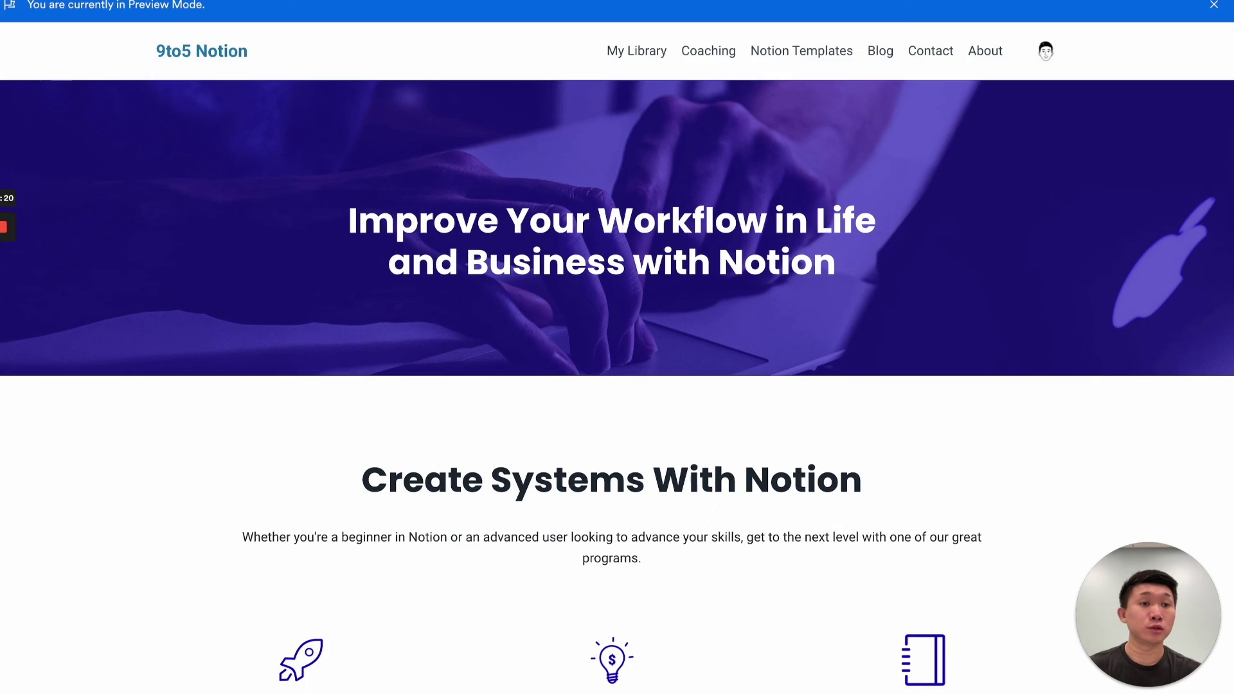
scroll(970, 47, "down", 1)
scroll(836, 193, "up", 1)
scroll(835, 193, "down", 1)
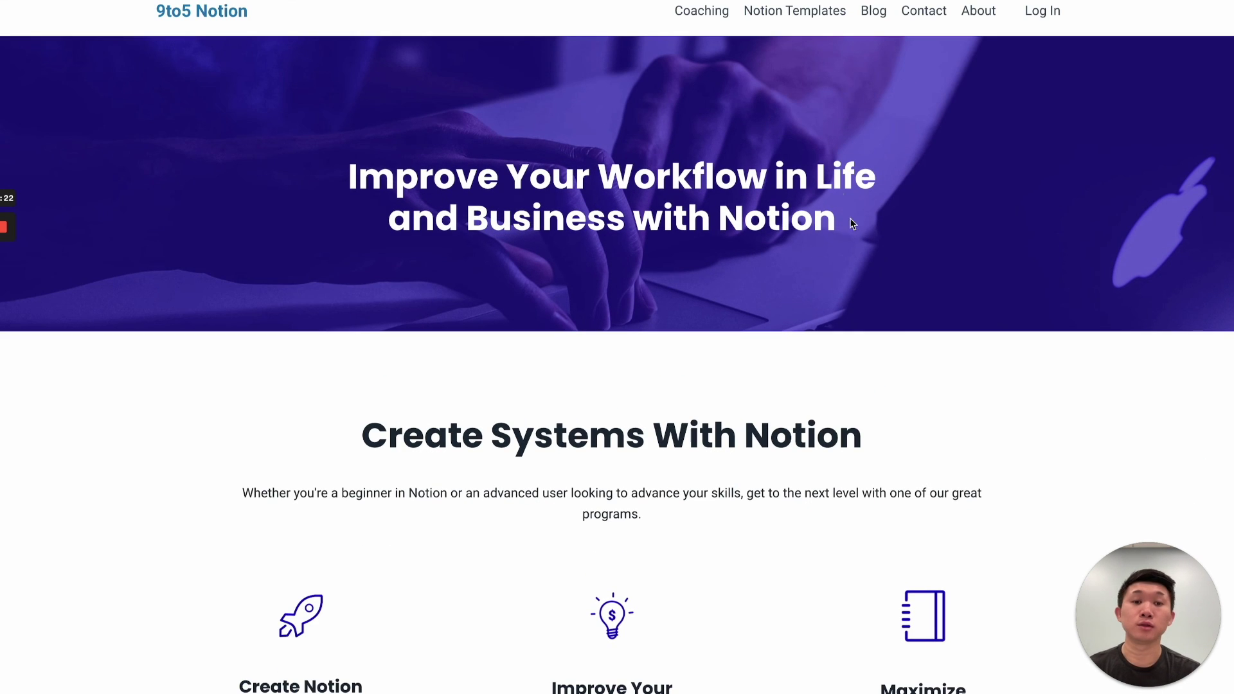